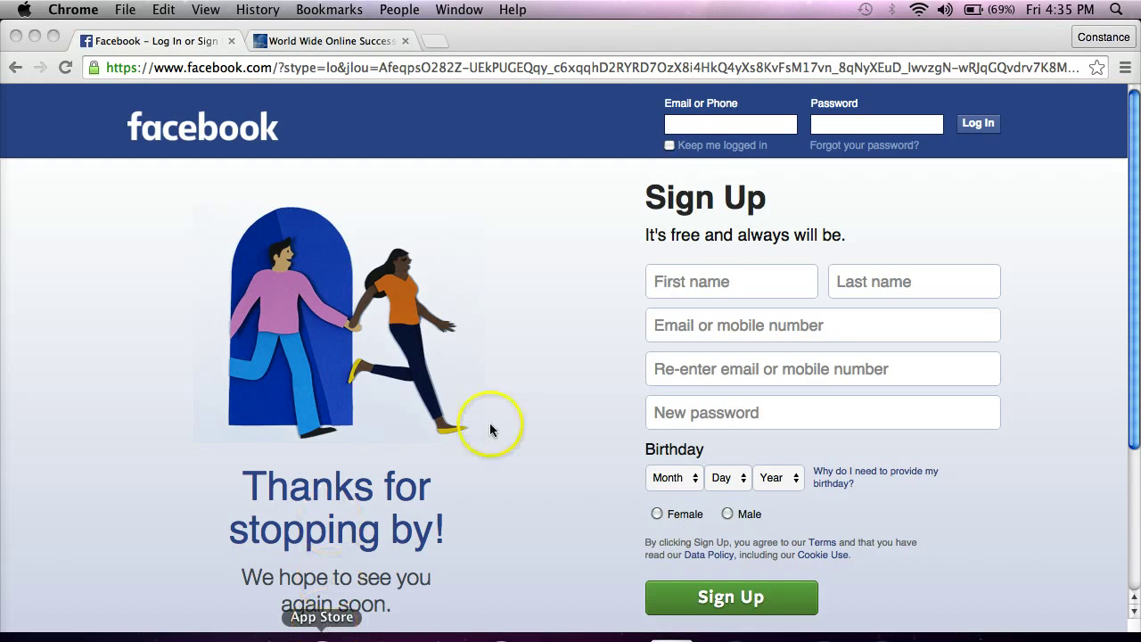
# Step: Log in to Facebook with the account's e-mail and password, and open the personal profile timeline
pyautogui.click(721, 121)
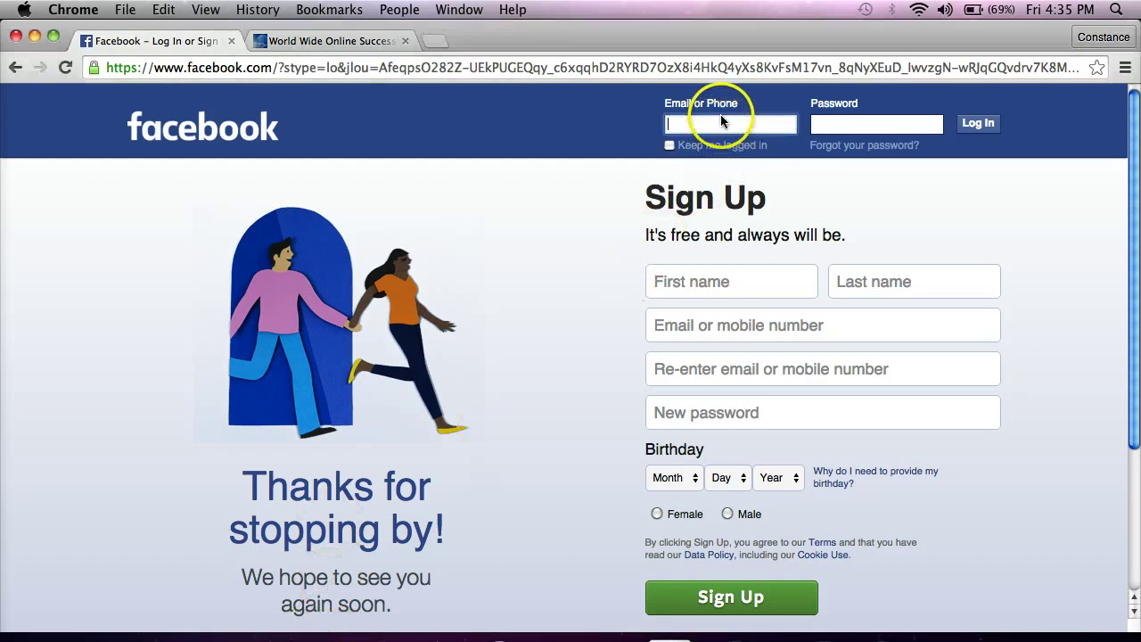
pyautogui.click(722, 148)
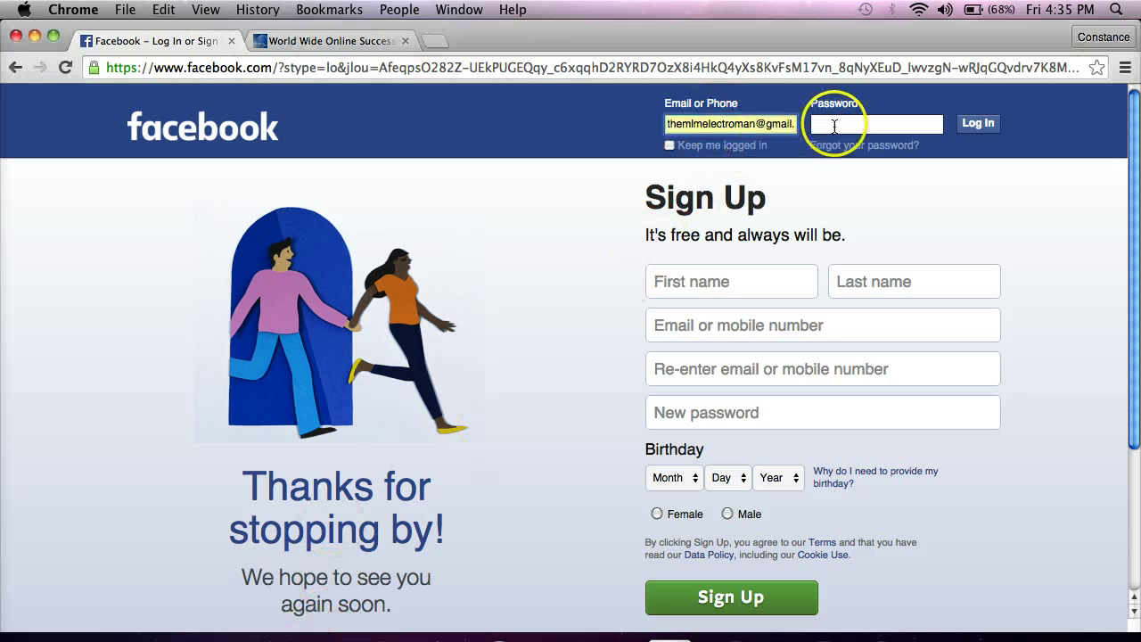
pyautogui.click(837, 125)
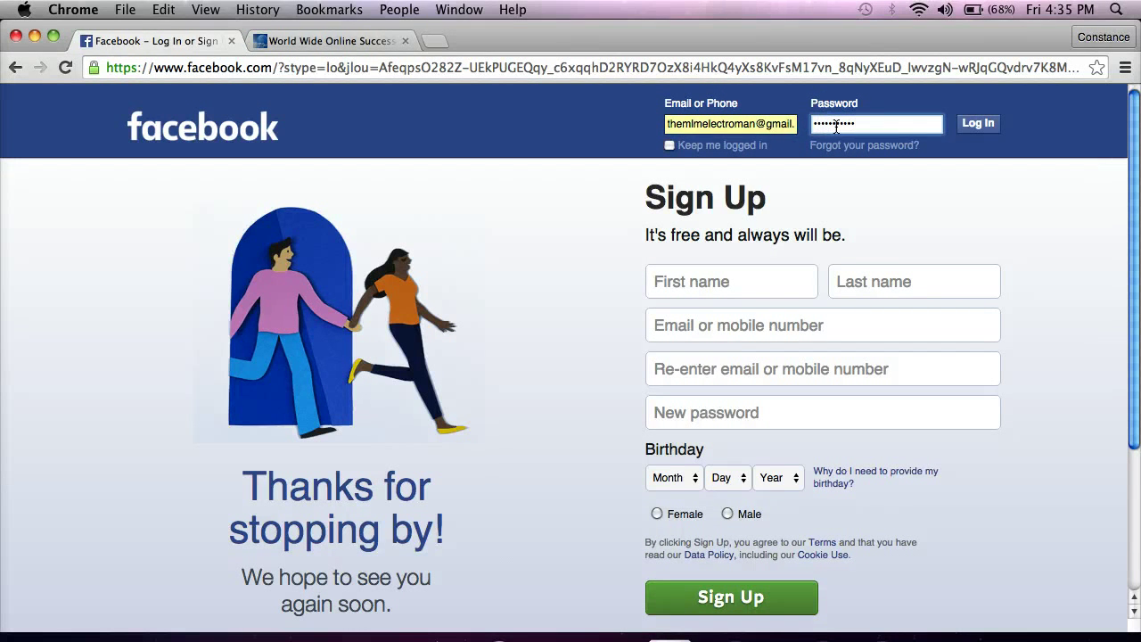
pyautogui.press('Return')
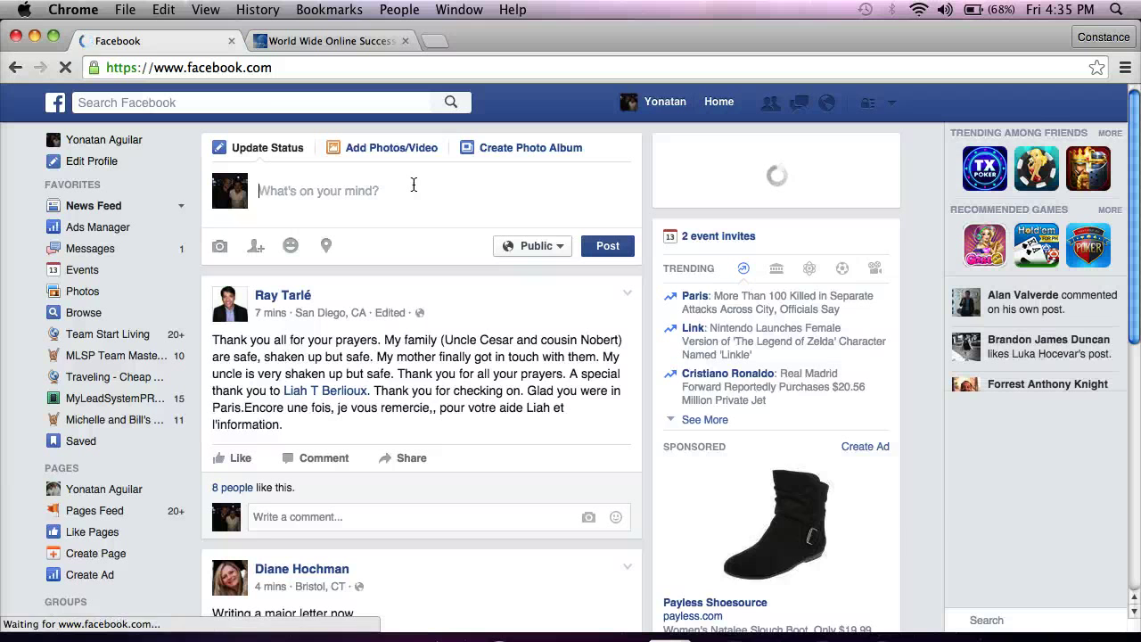
pyautogui.click(307, 193)
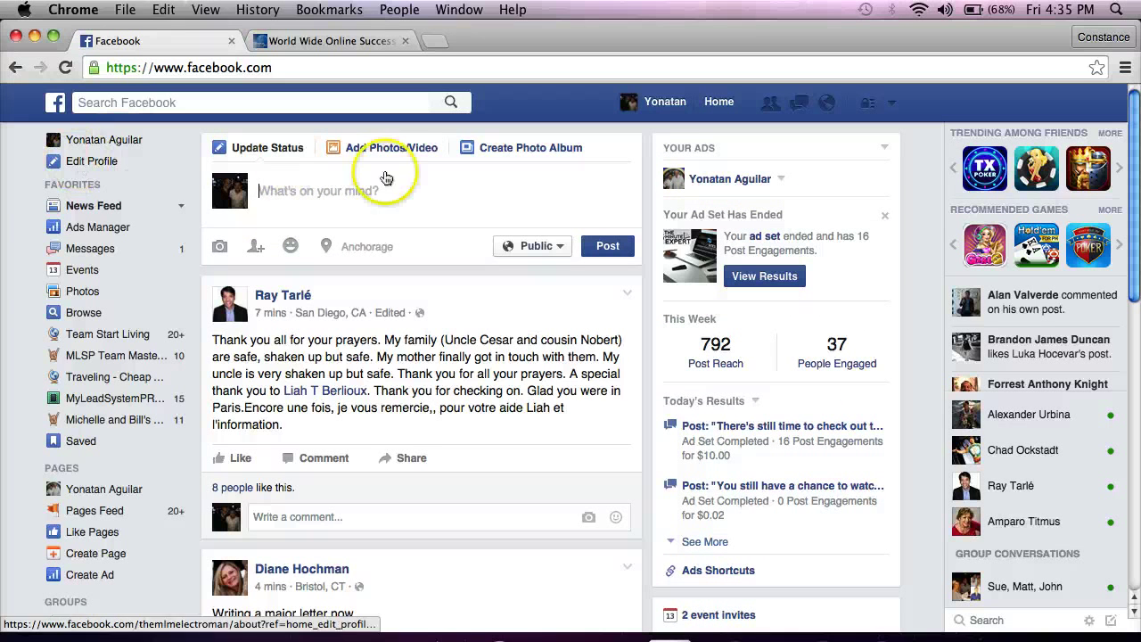
pyautogui.click(90, 141)
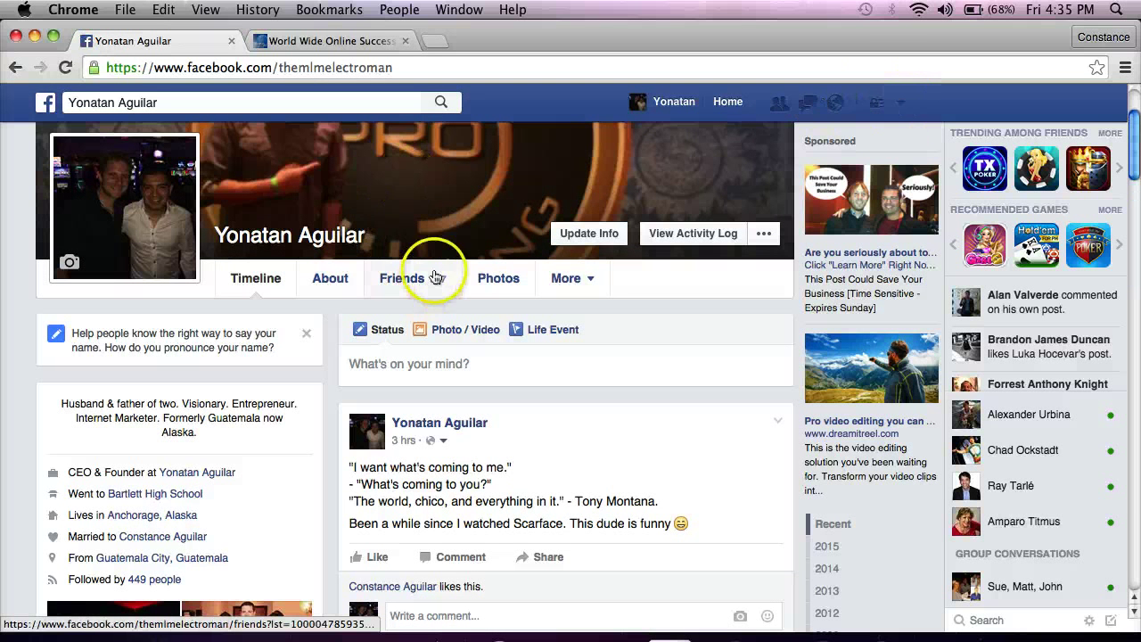
# Step: Switch to using Facebook as the business Page, look over its timeline, and return to the personal profile
pyautogui.click(902, 107)
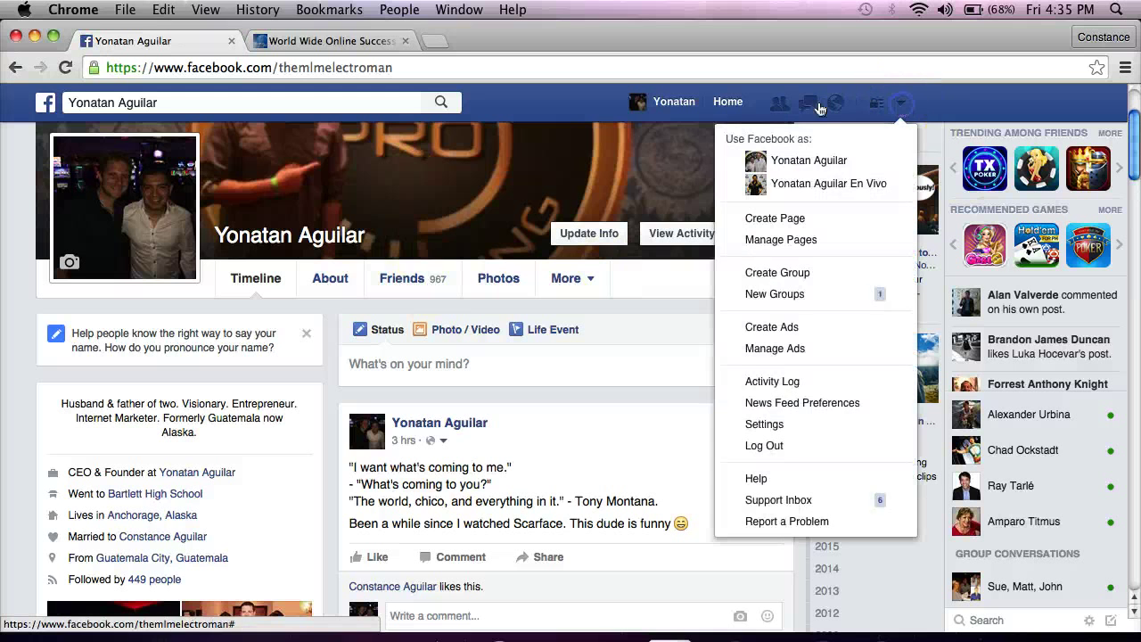
pyautogui.click(784, 169)
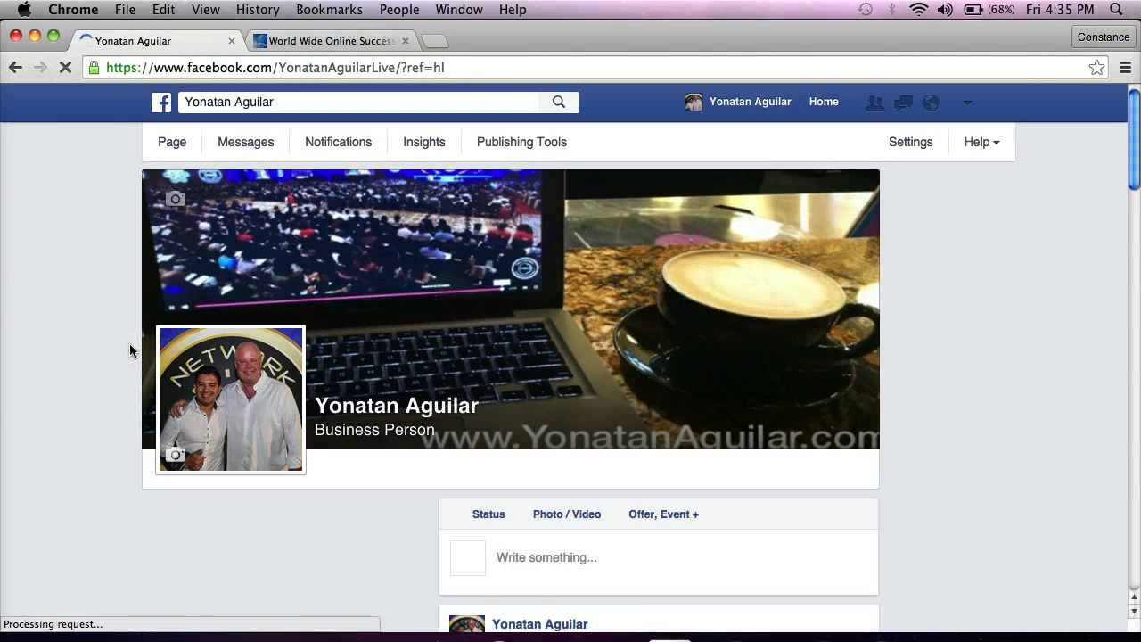
pyautogui.scroll(-3, 130, 345)
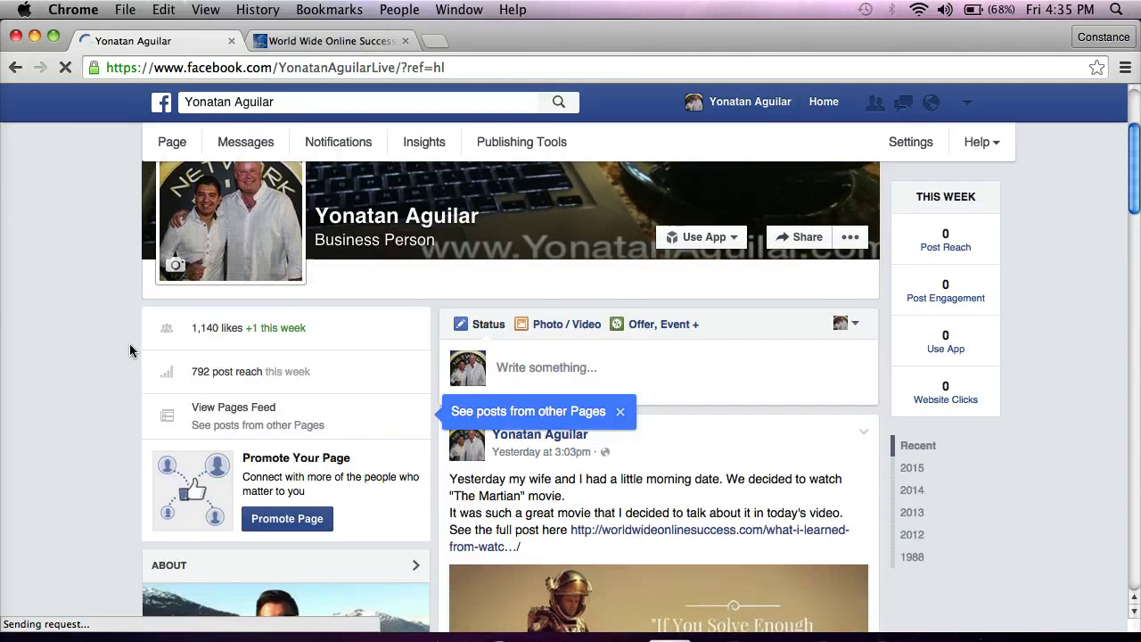
pyautogui.scroll(-1, 129, 343)
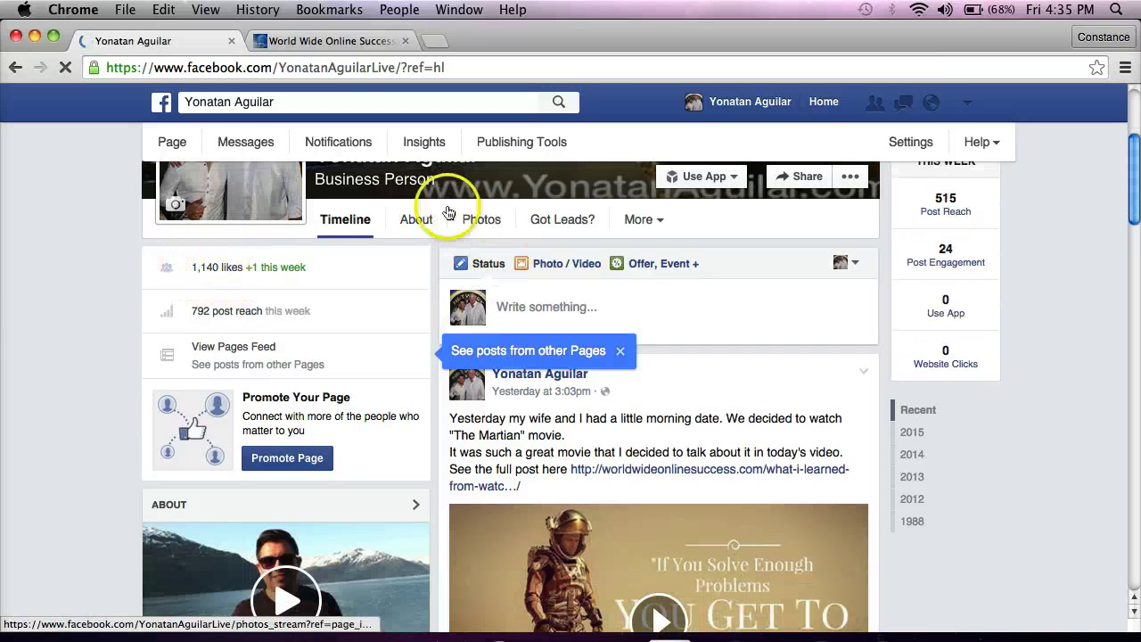
pyautogui.scroll(4, 720, 294)
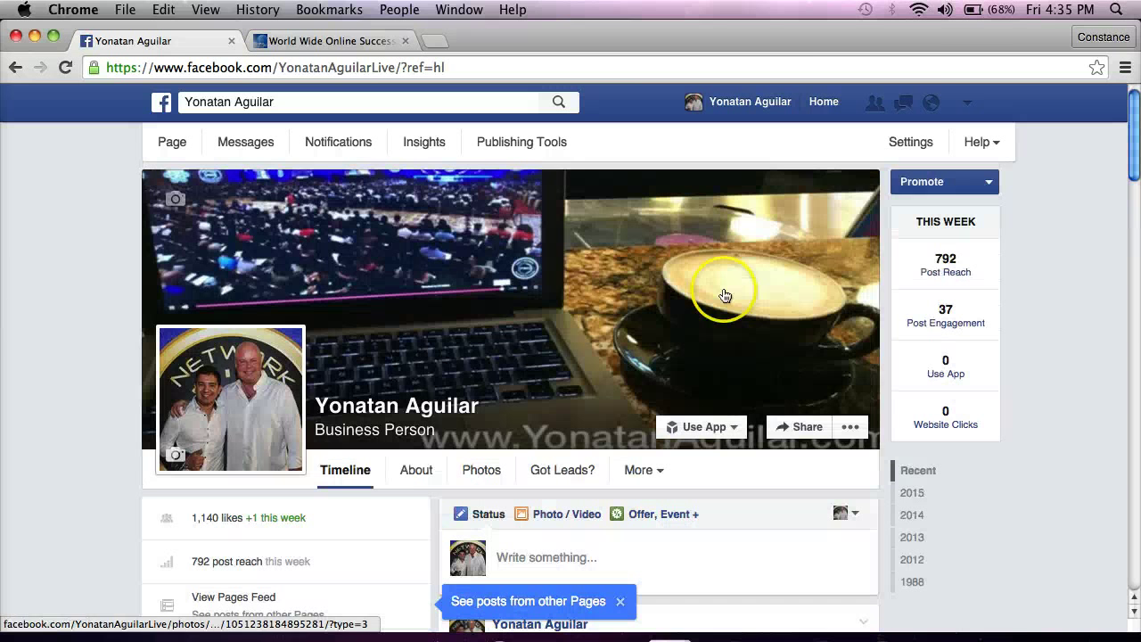
pyautogui.click(972, 105)
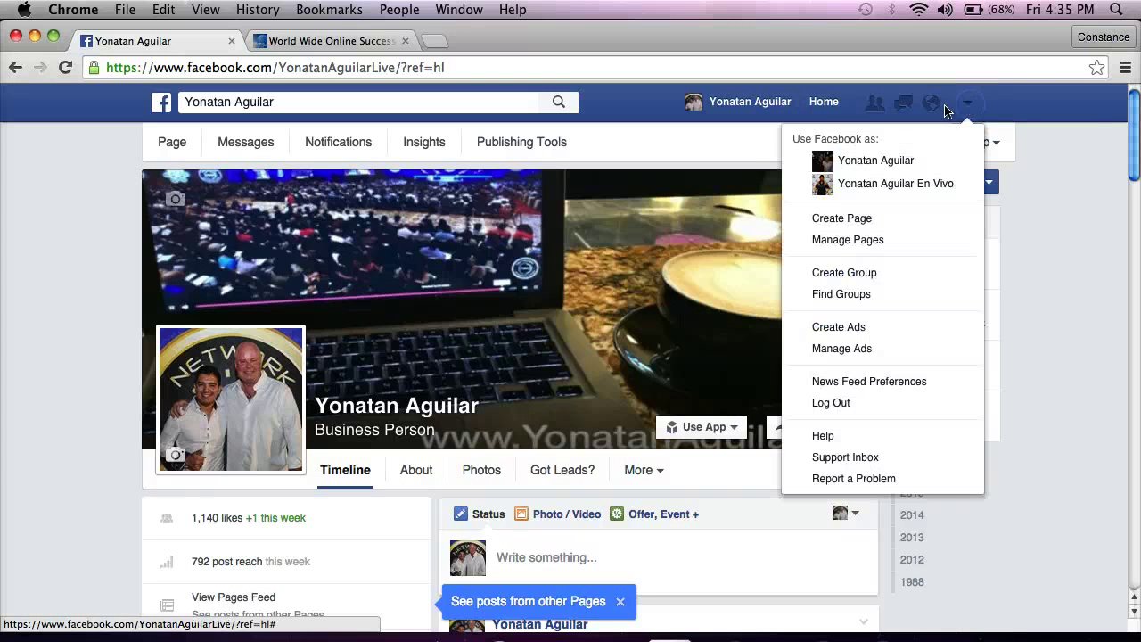
pyautogui.click(825, 160)
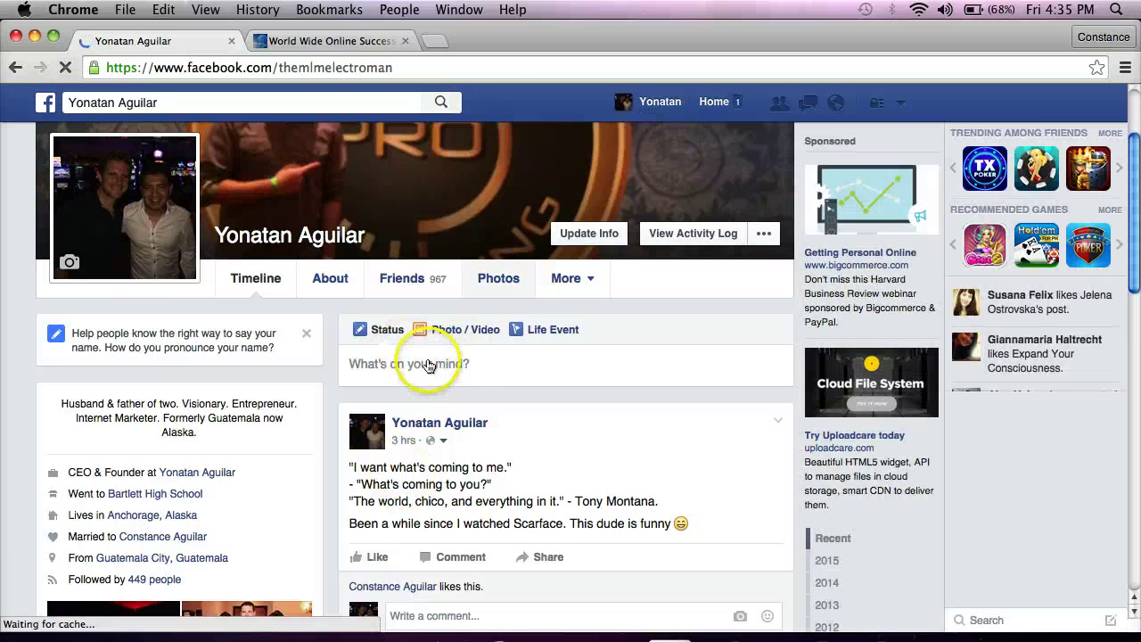
pyautogui.click(416, 365)
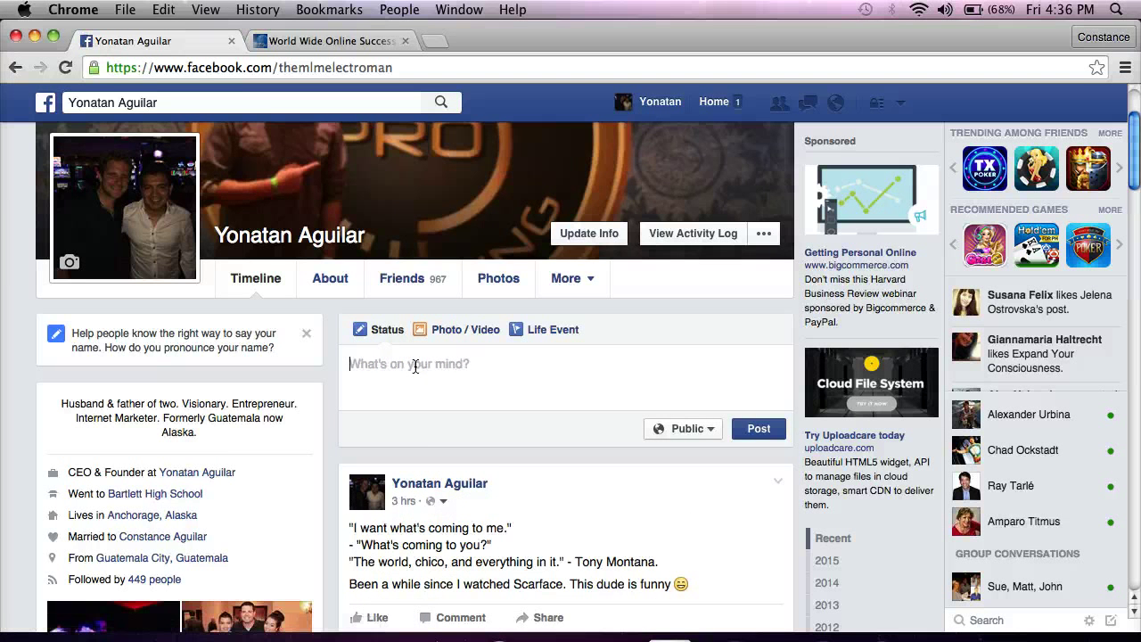
pyautogui.scroll(3, 383, 375)
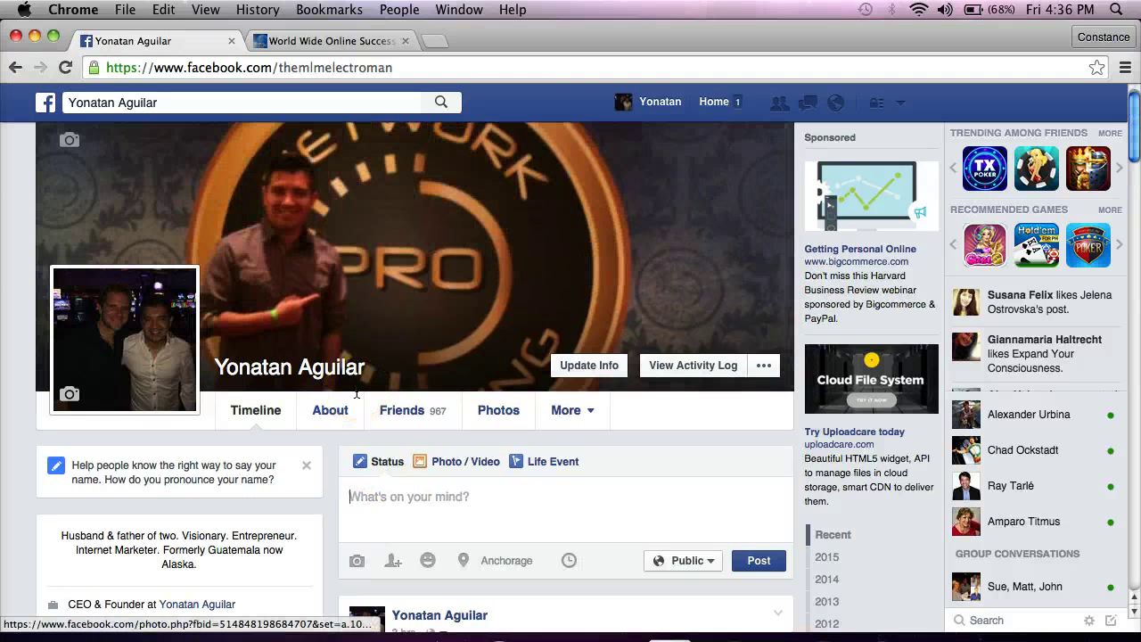
pyautogui.write('http://worldwideonlinesuccess.com')
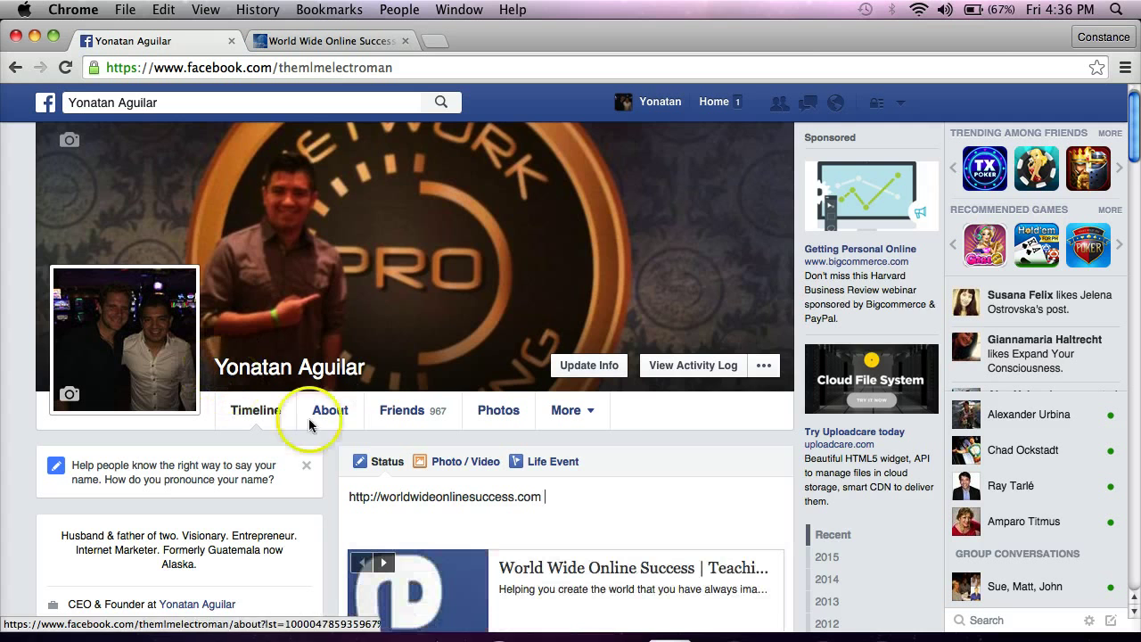
# Step: Browse the link preview's thumbnails and choose the starry cloud image for the post
pyautogui.scroll(-3, 324, 457)
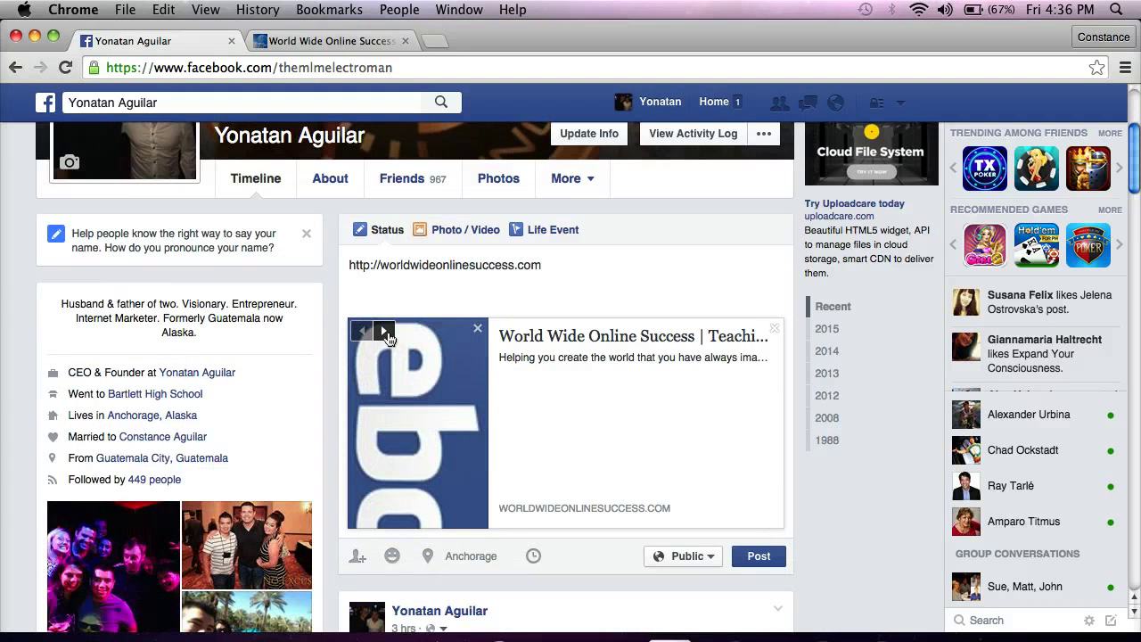
pyautogui.click(385, 333)
pyautogui.click(386, 333)
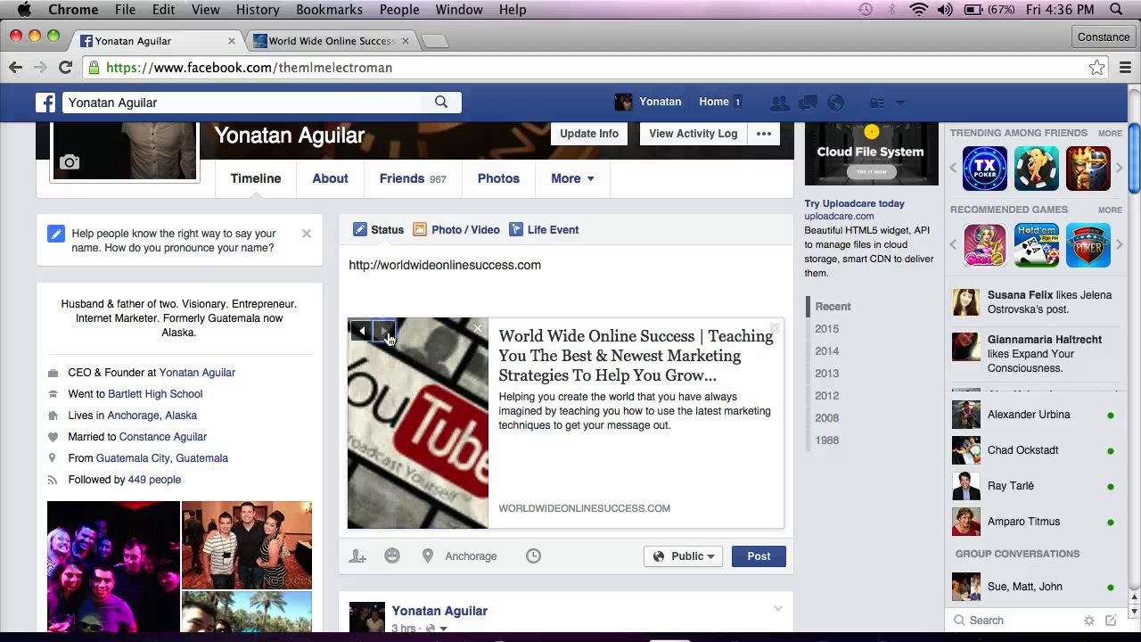
pyautogui.click(364, 333)
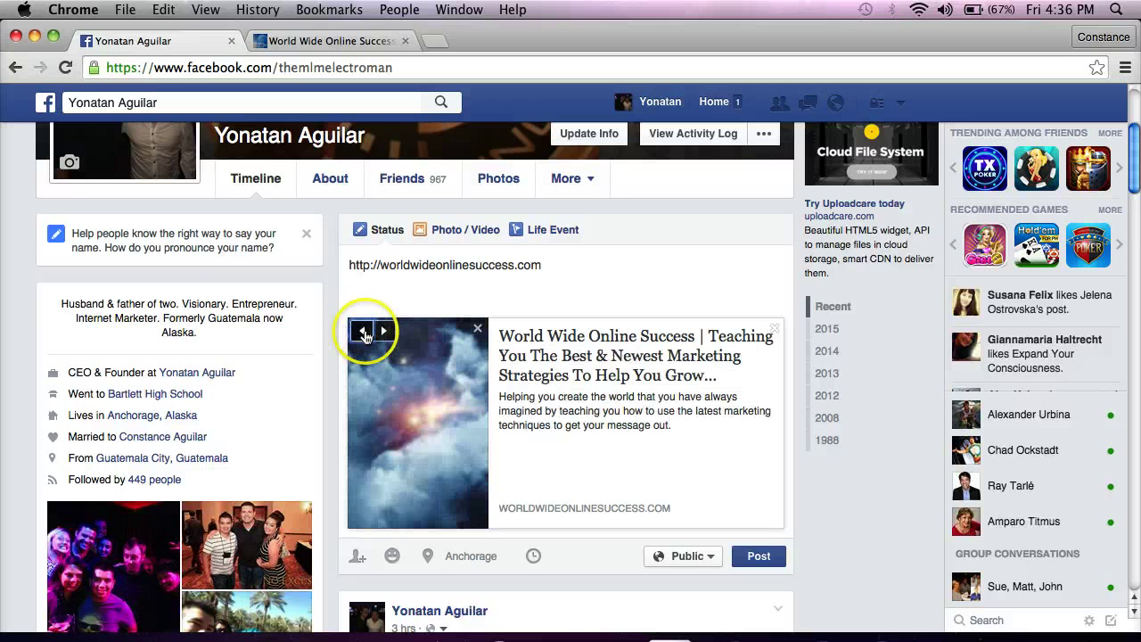
# Step: Examine the blog posts on worldwideonlinesuccess.com and their images to see where the preview thumbnails come from
pyautogui.click(326, 41)
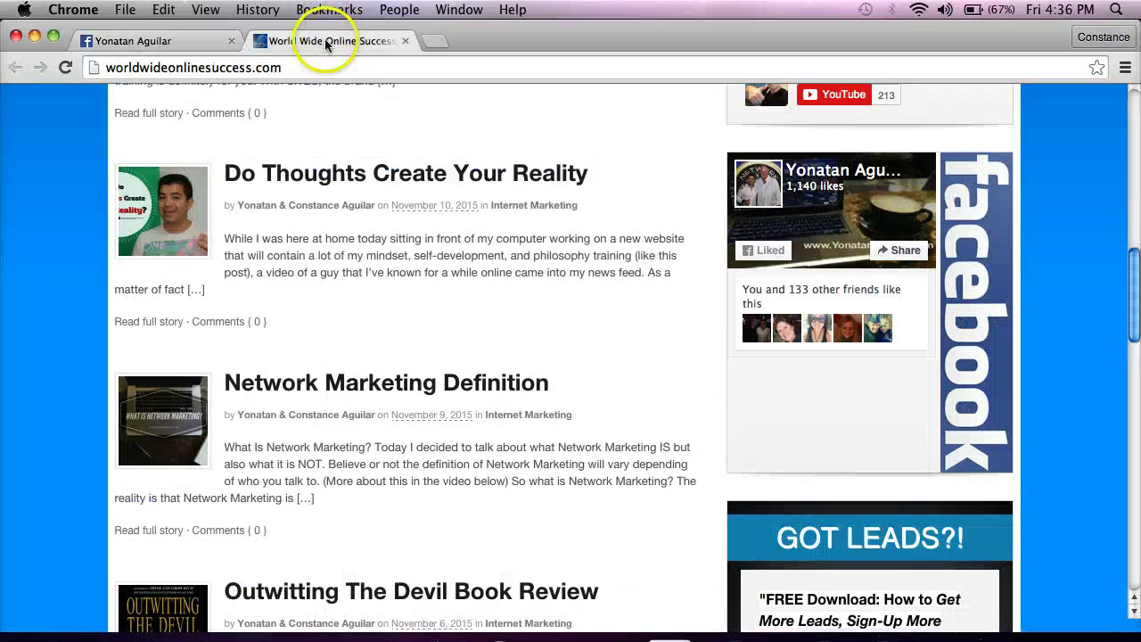
pyautogui.scroll(10, 694, 355)
pyautogui.scroll(-10, 696, 355)
pyautogui.scroll(15, 696, 355)
pyautogui.scroll(-10, 696, 355)
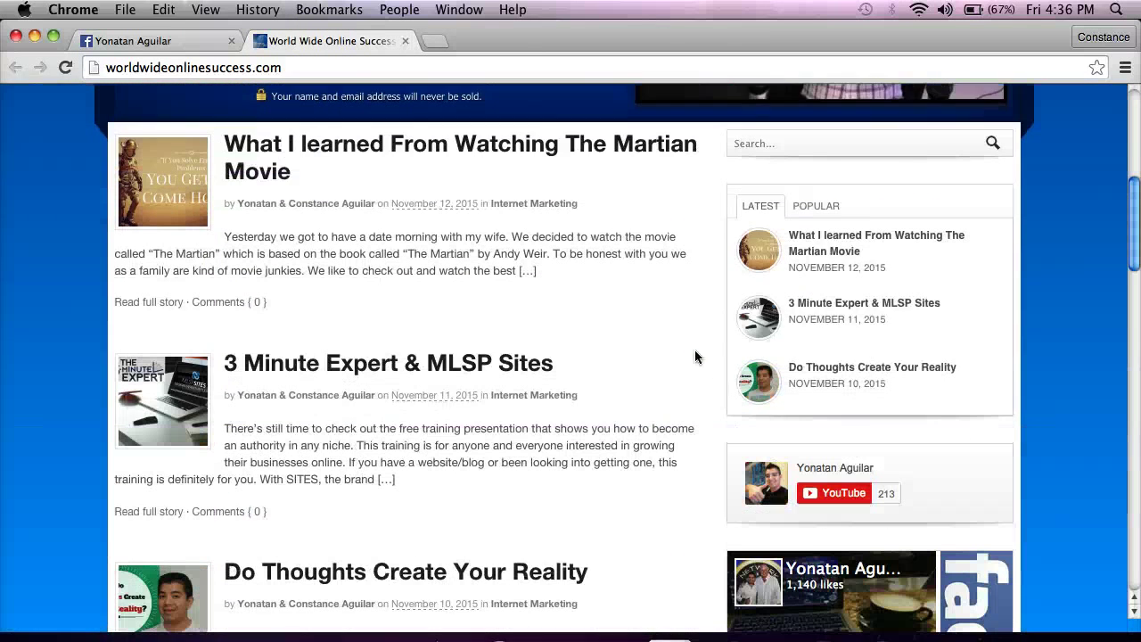
pyautogui.click(708, 312)
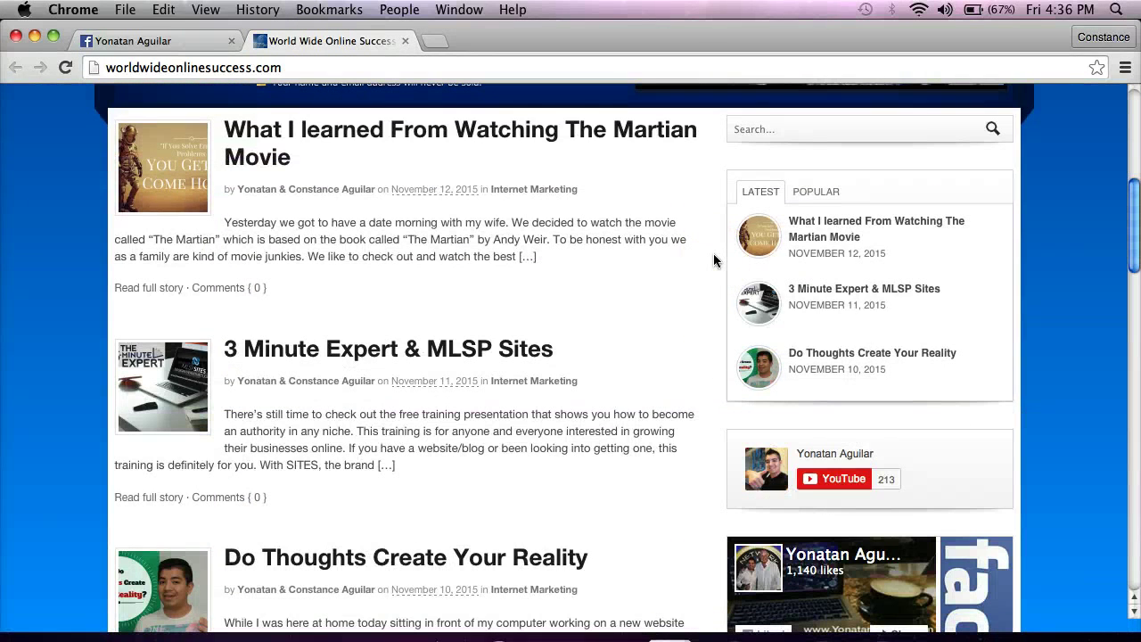
pyautogui.scroll(-9, 713, 258)
pyautogui.scroll(-2, 713, 260)
pyautogui.scroll(-8, 713, 253)
pyautogui.scroll(2, 713, 253)
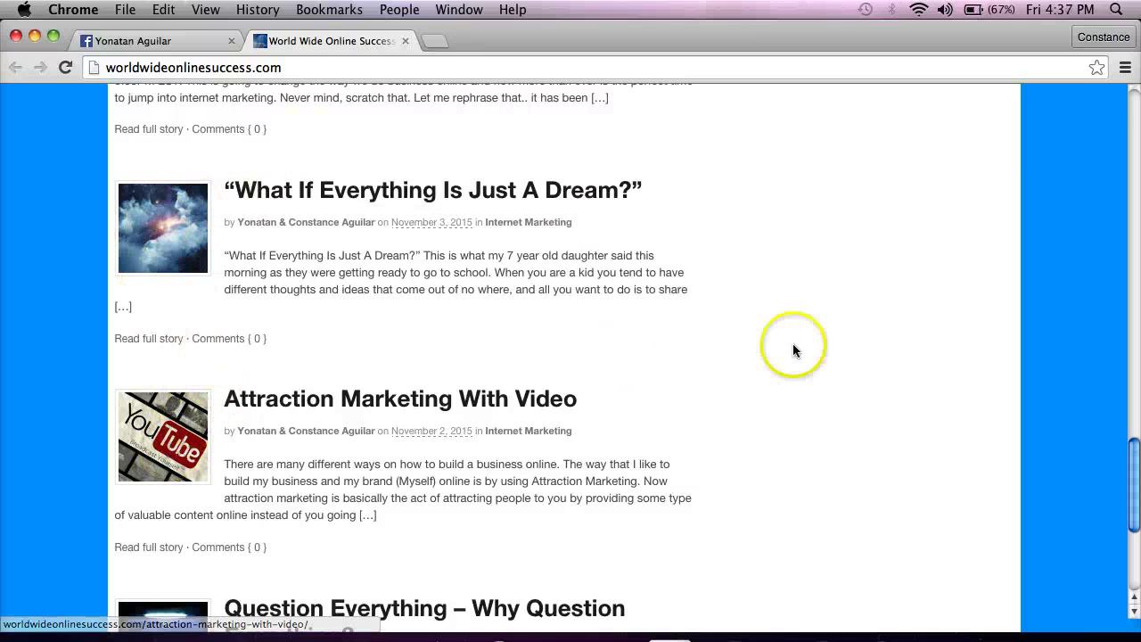
# Step: Return to the Facebook draft and compare its preview thumbnails with the blog's post images, keeping the starry cloud image selected
pyautogui.click(189, 42)
pyautogui.moveTo(392, 374)
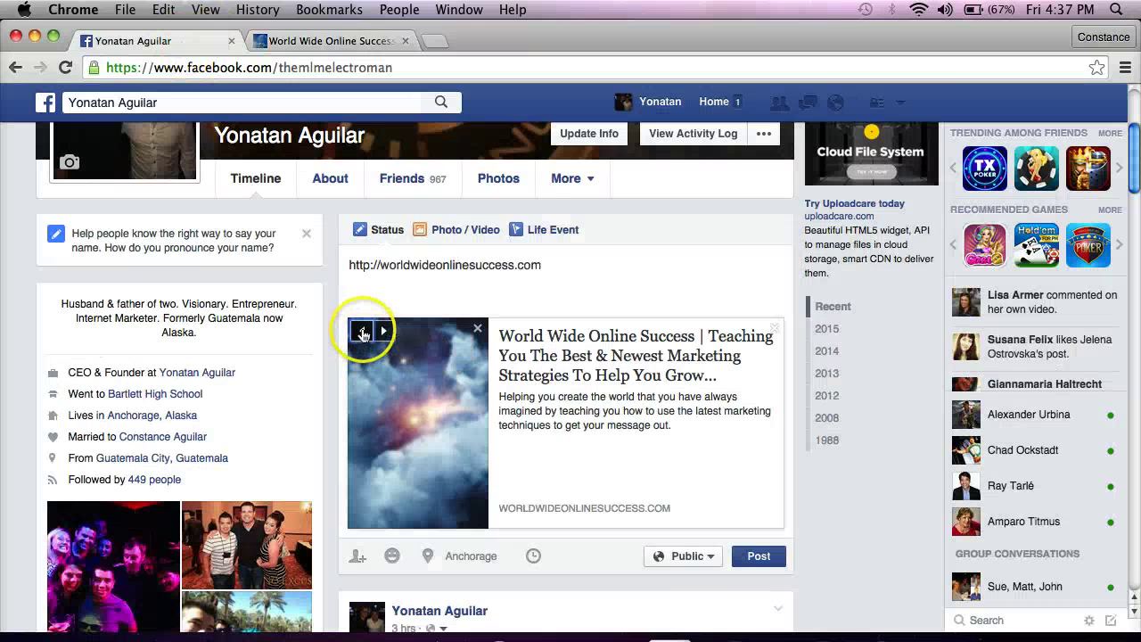
pyautogui.click(362, 333)
pyautogui.click(386, 331)
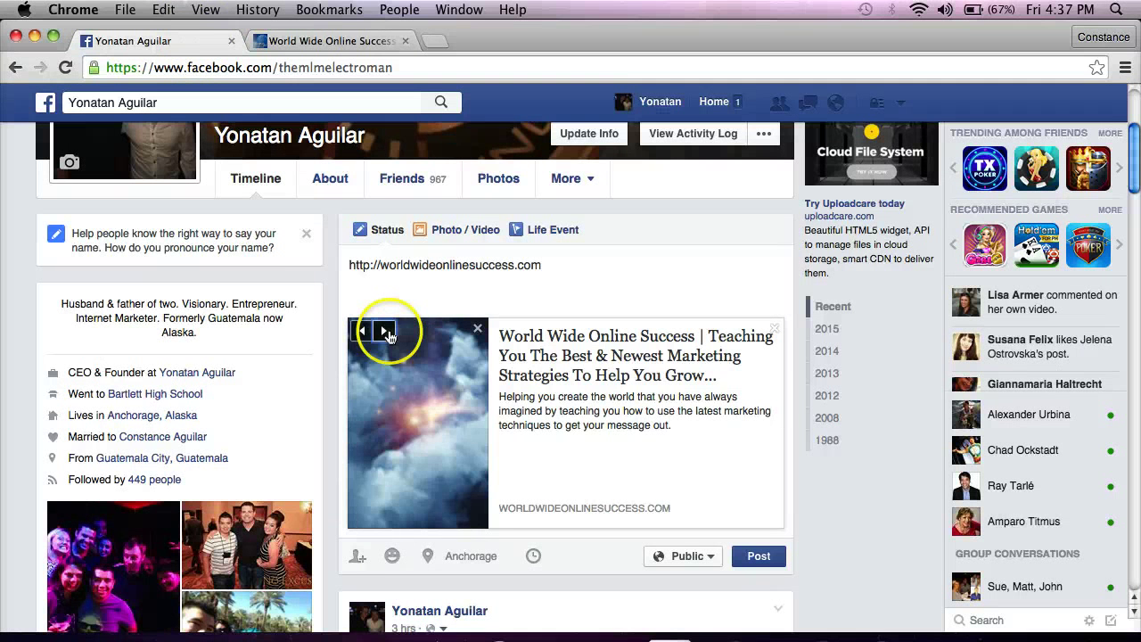
pyautogui.click(386, 332)
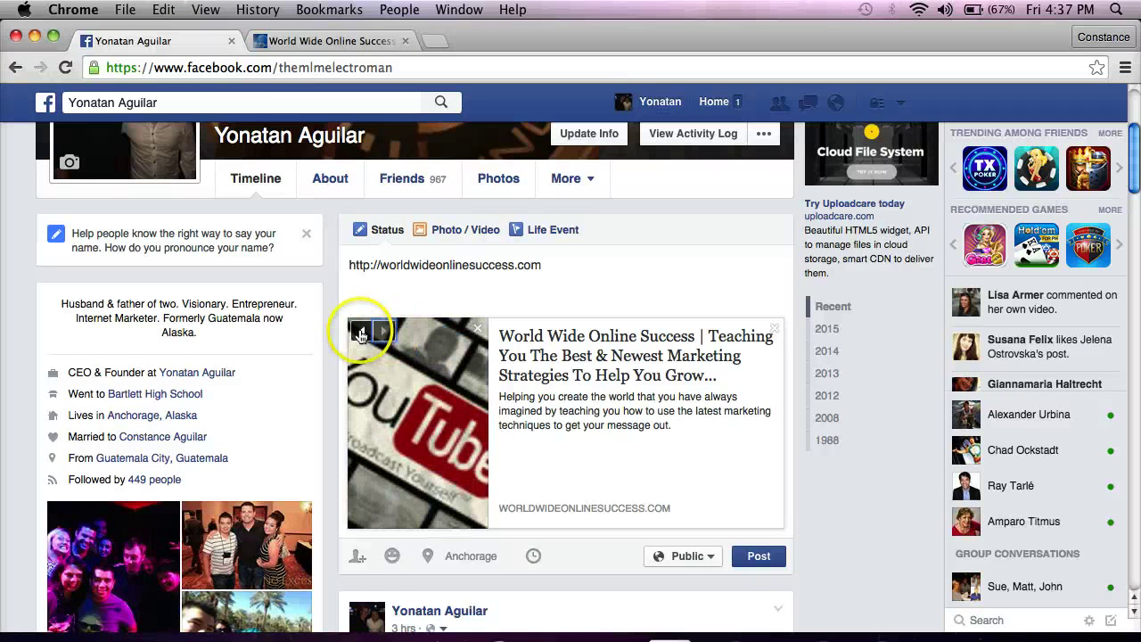
pyautogui.click(358, 333)
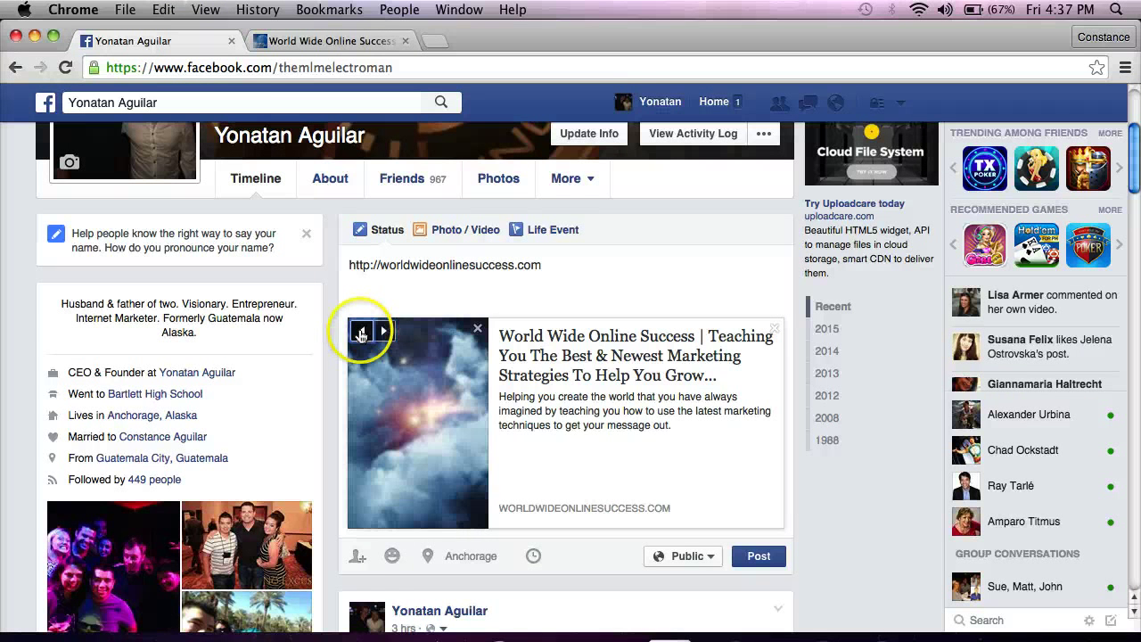
pyautogui.click(329, 41)
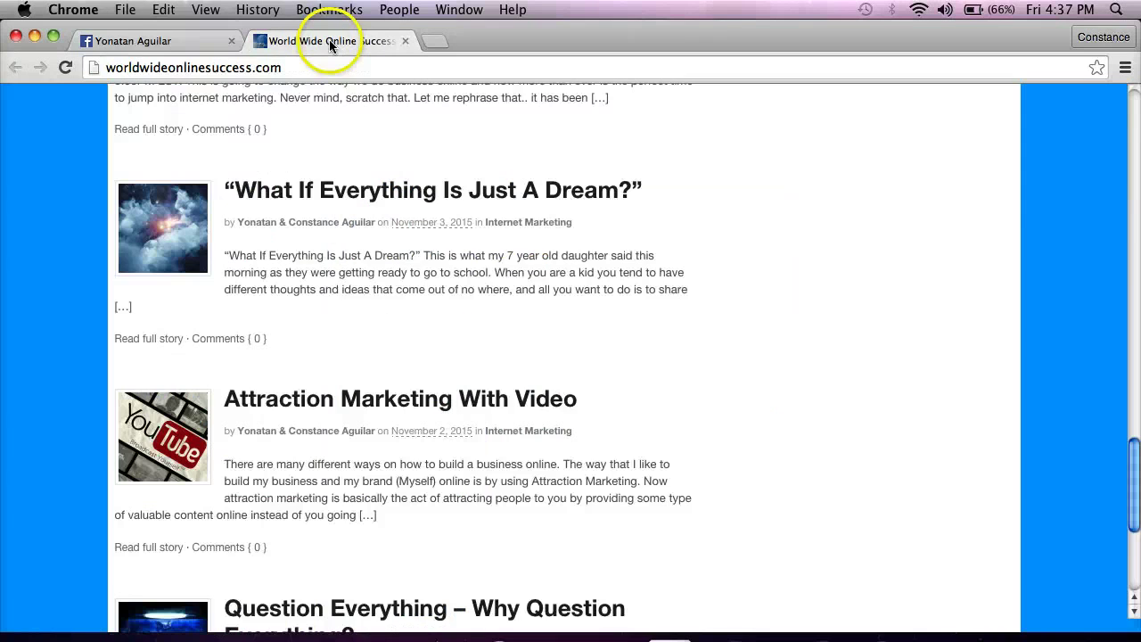
pyautogui.click(158, 40)
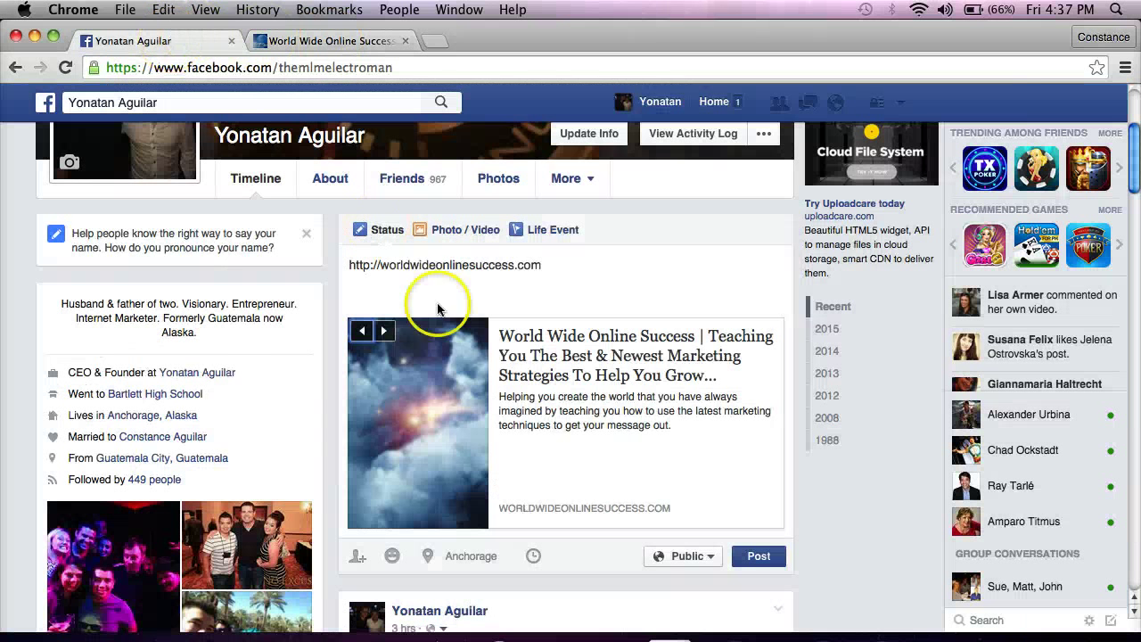
# Step: Replace the link text in the status with "Testing..", keep the link preview, and publish the post publicly to the timeline
pyautogui.tripleClick(589, 266)
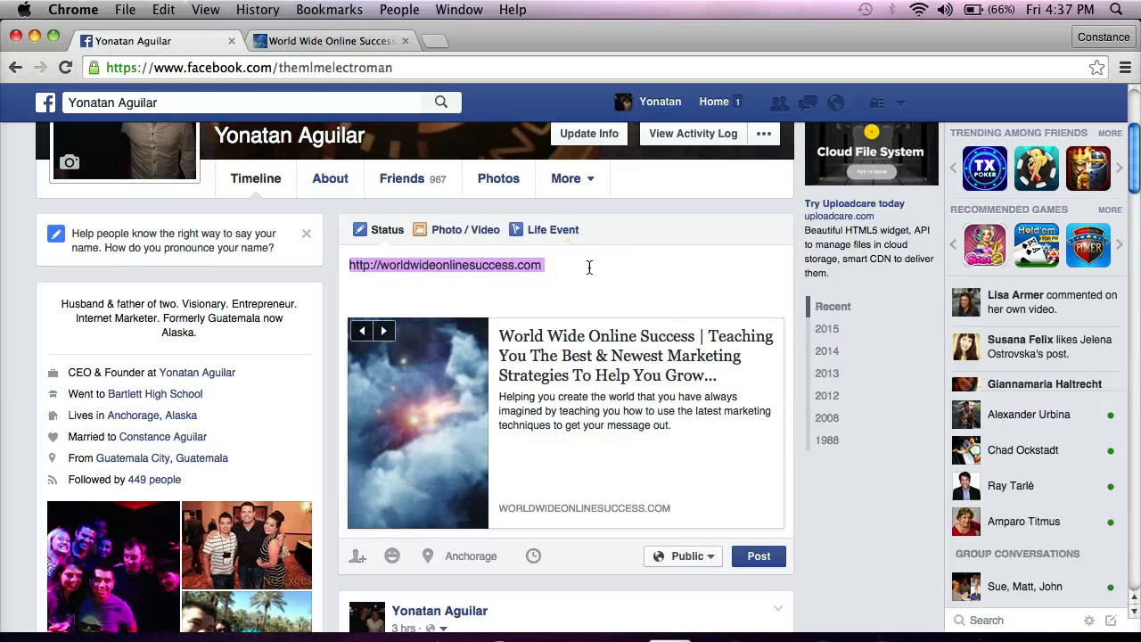
pyautogui.press('BackSpace')
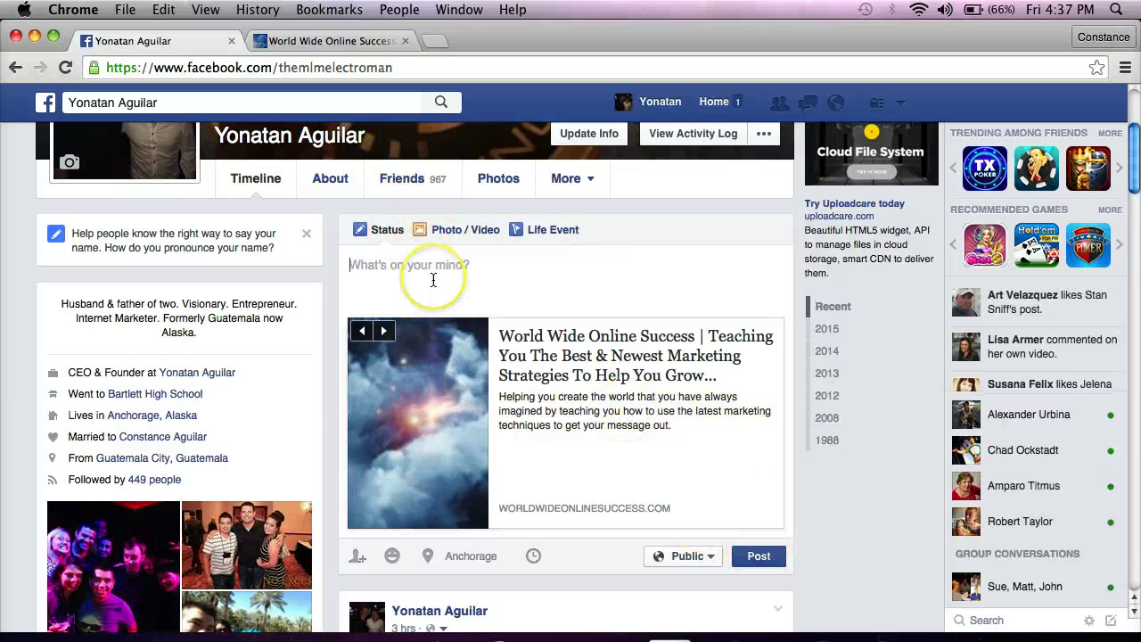
pyautogui.write('Testing')
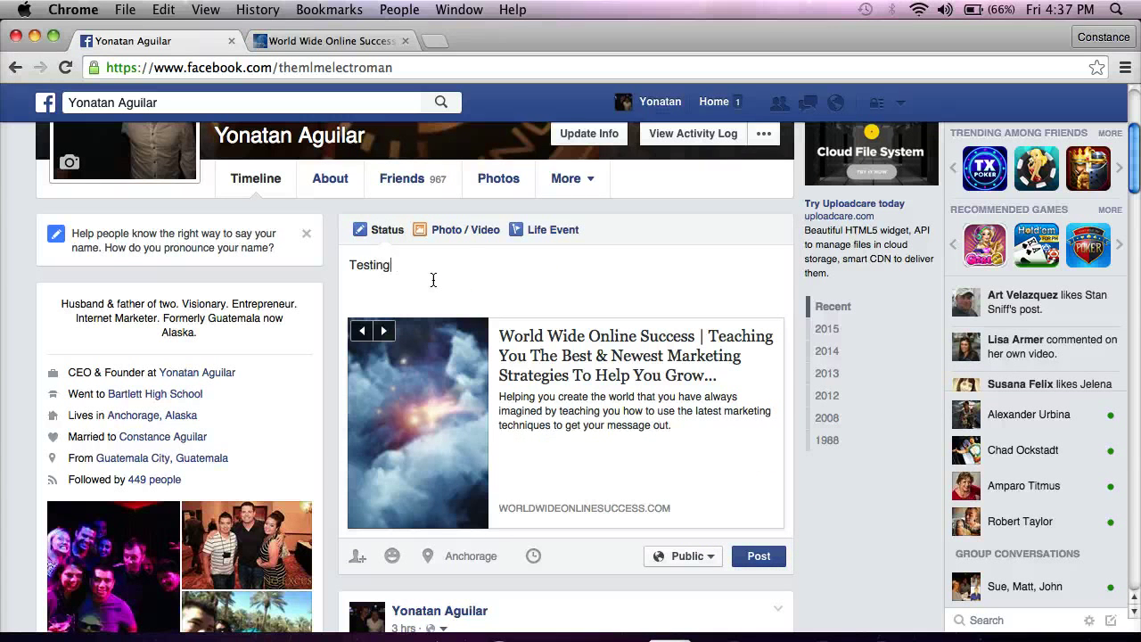
pyautogui.write('..')
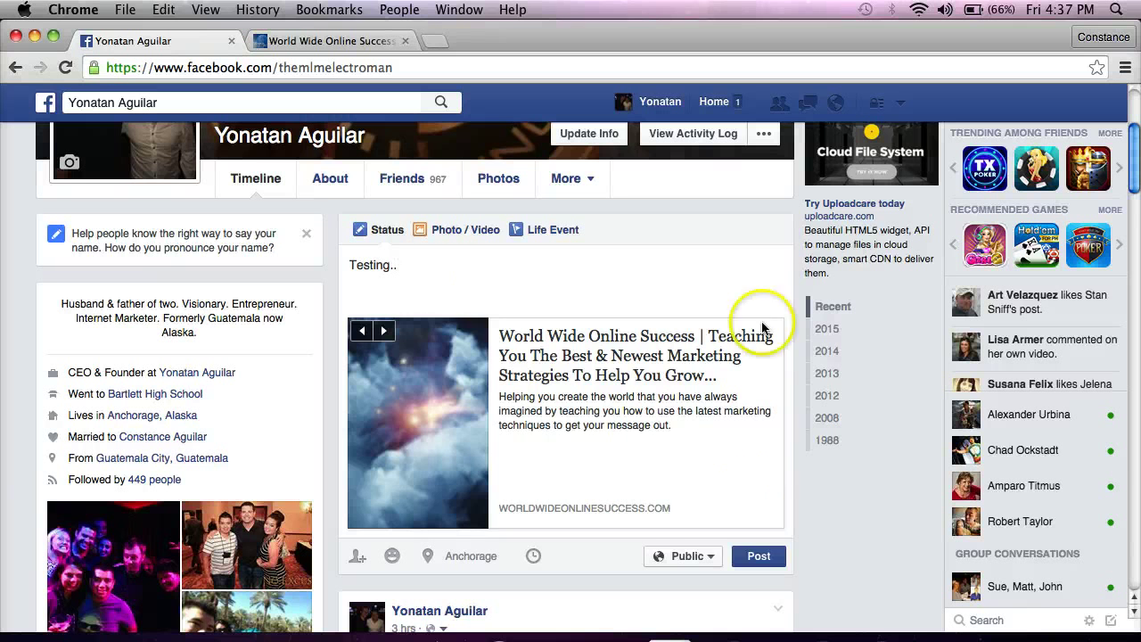
pyautogui.click(758, 556)
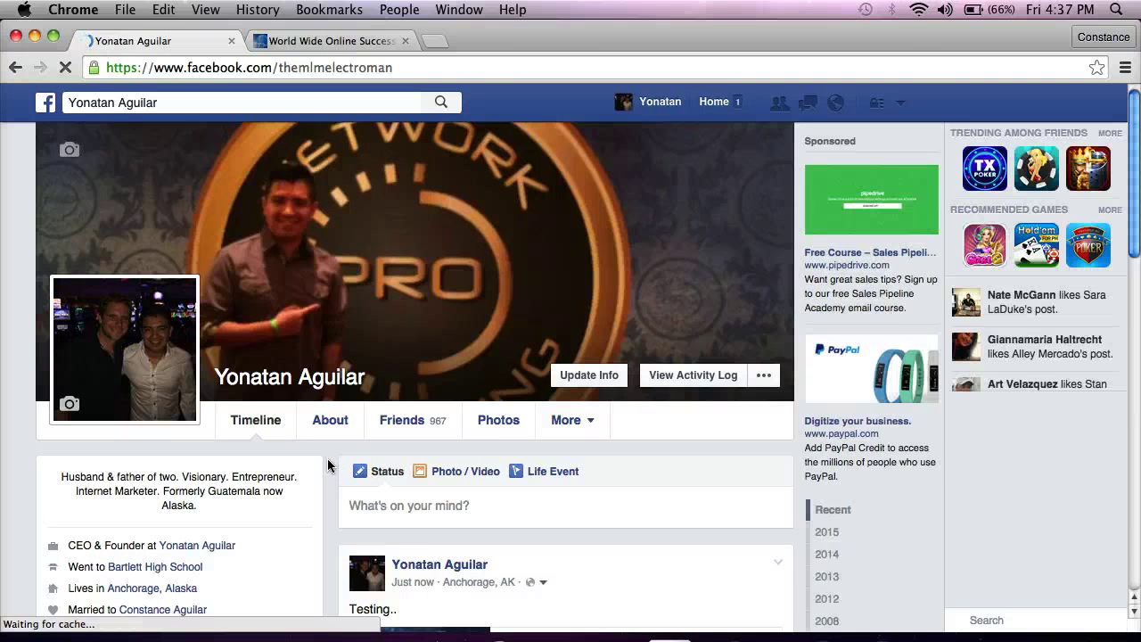
pyautogui.scroll(-3, 328, 464)
pyautogui.scroll(-1, 327, 466)
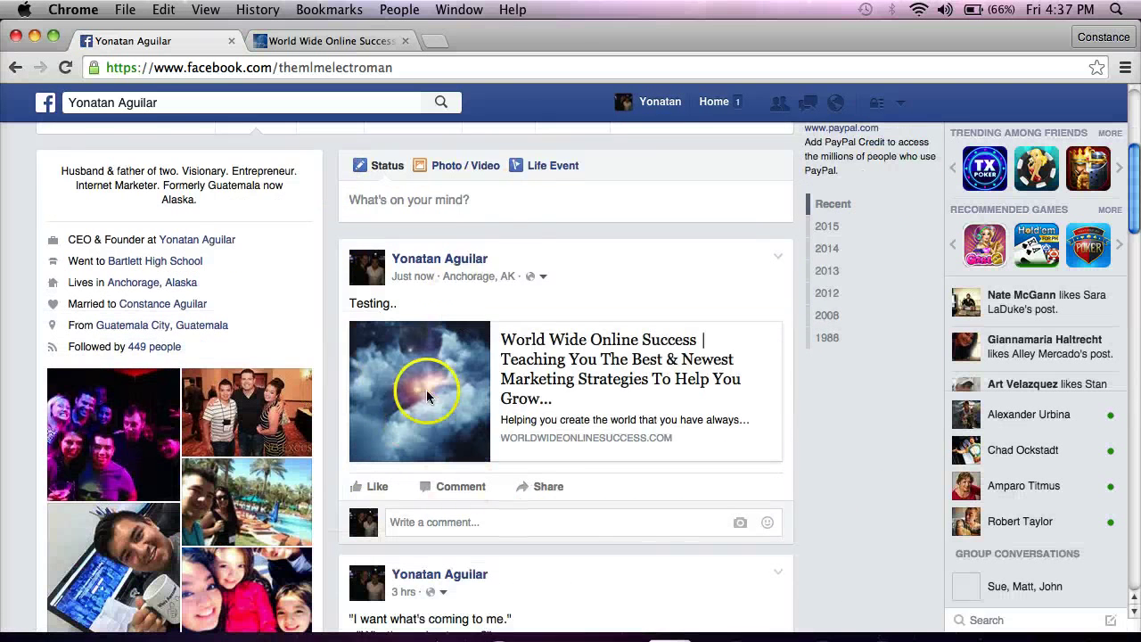
pyautogui.click(421, 304)
pyautogui.moveTo(421, 304); pyautogui.dragTo(332, 291)
pyautogui.click(442, 302)
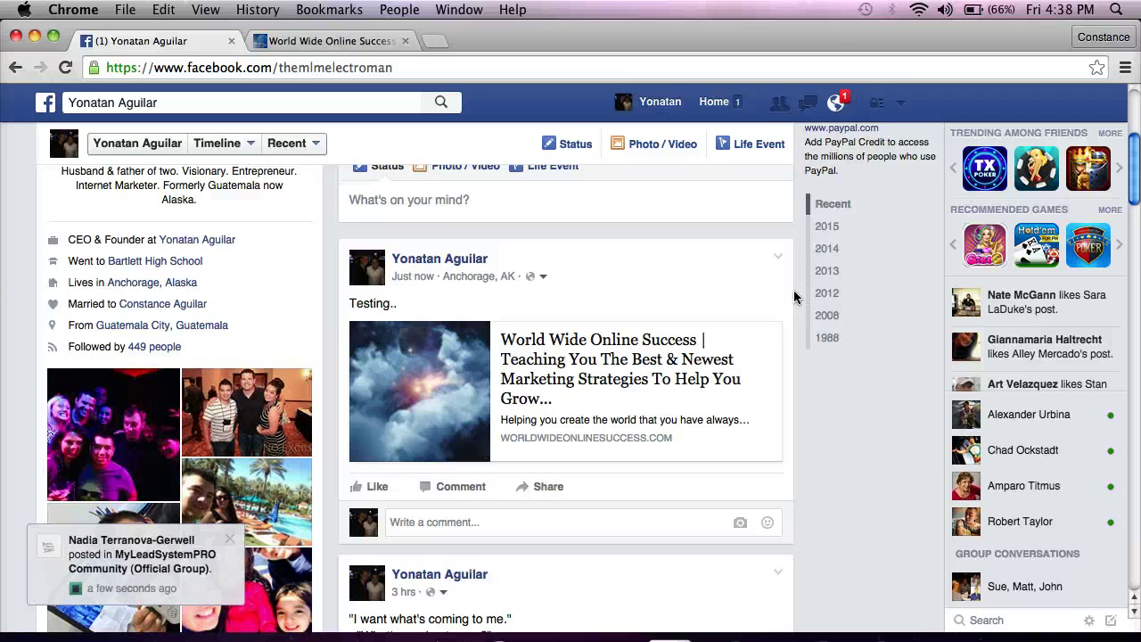
pyautogui.click(900, 104)
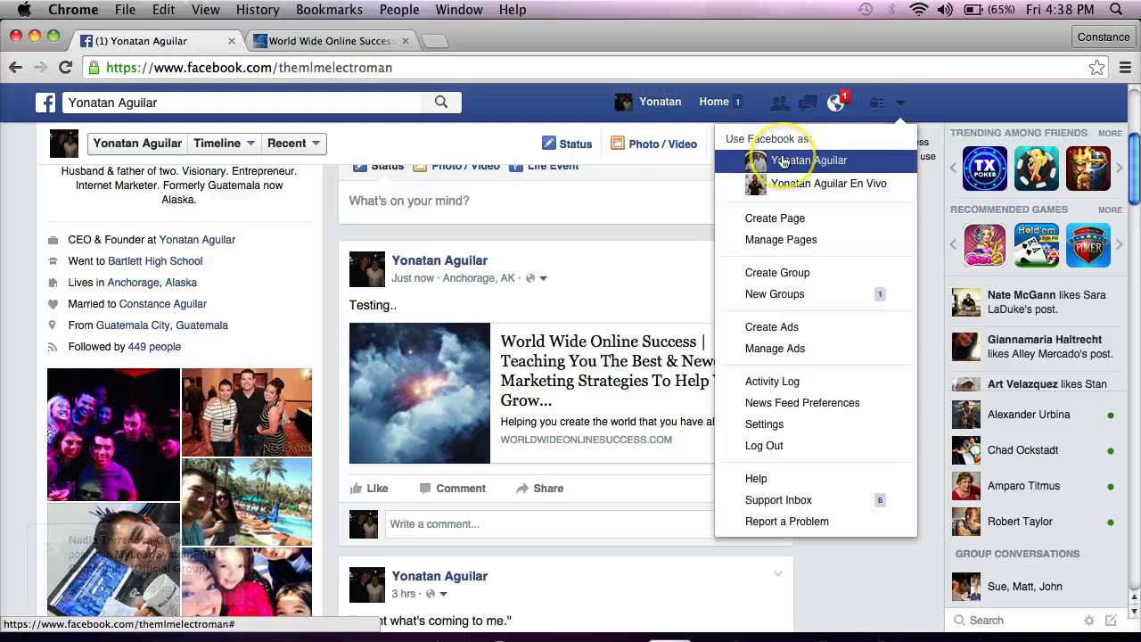
pyautogui.click(783, 161)
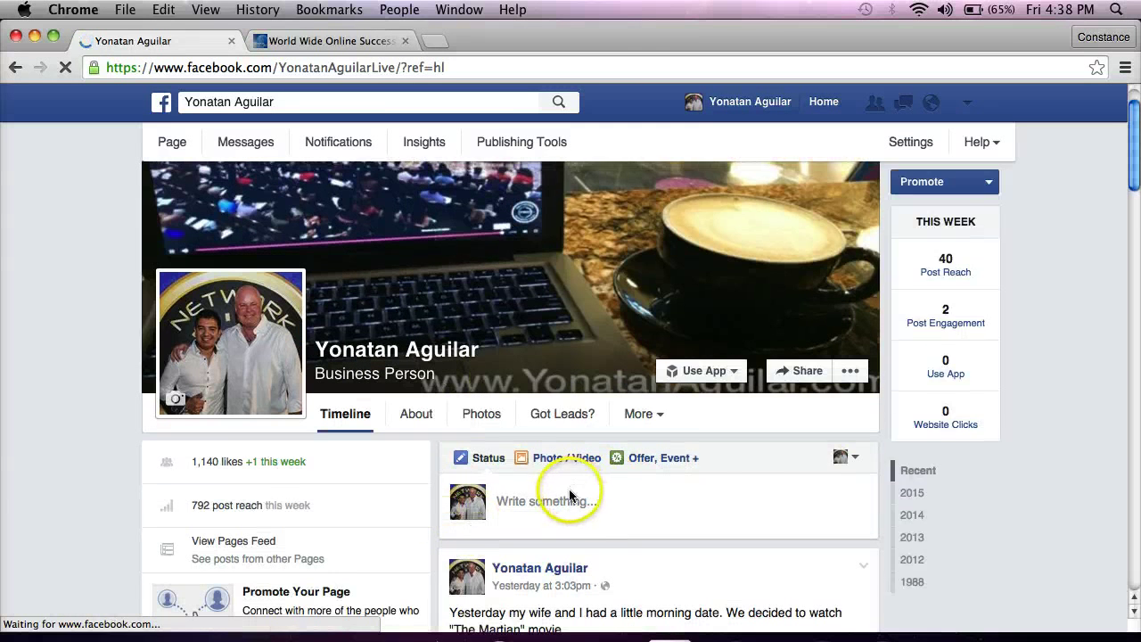
pyautogui.scroll(-4, 572, 493)
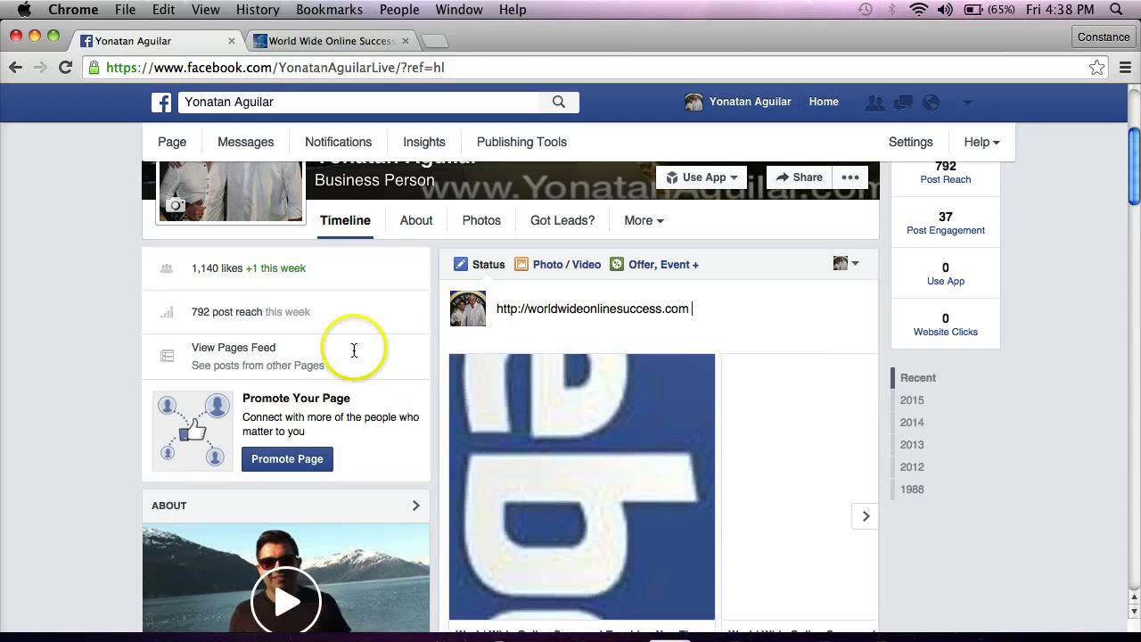
# Step: Browse the link preview carousel in the page's draft back and forth, examining the Facebook, starry cloud and YouTube images
pyautogui.scroll(-5, 430, 321)
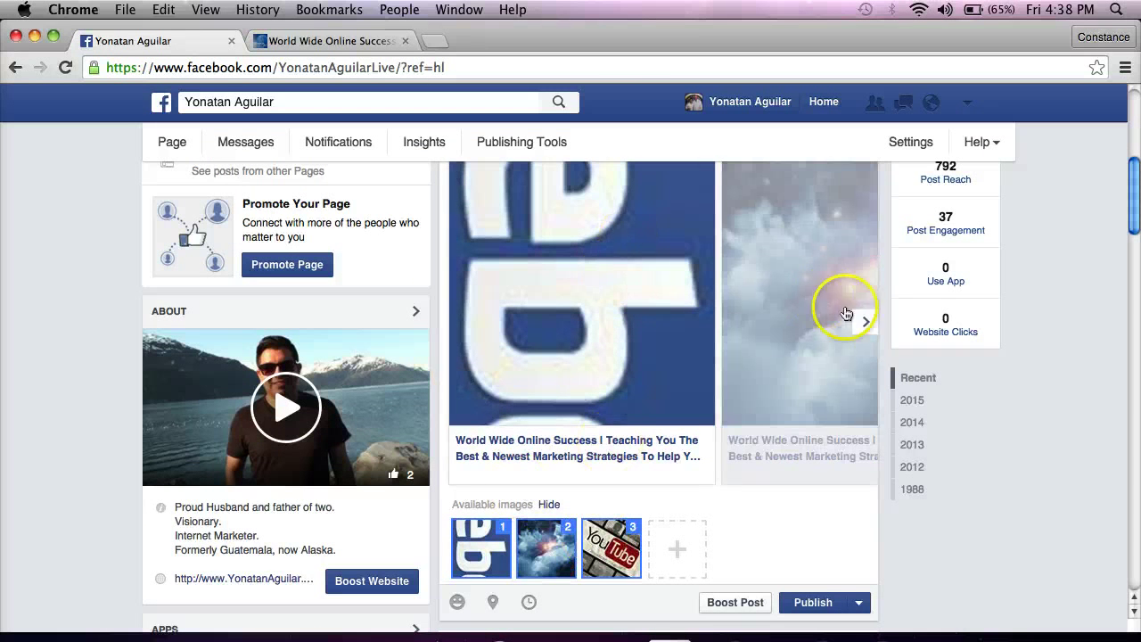
pyautogui.click(867, 324)
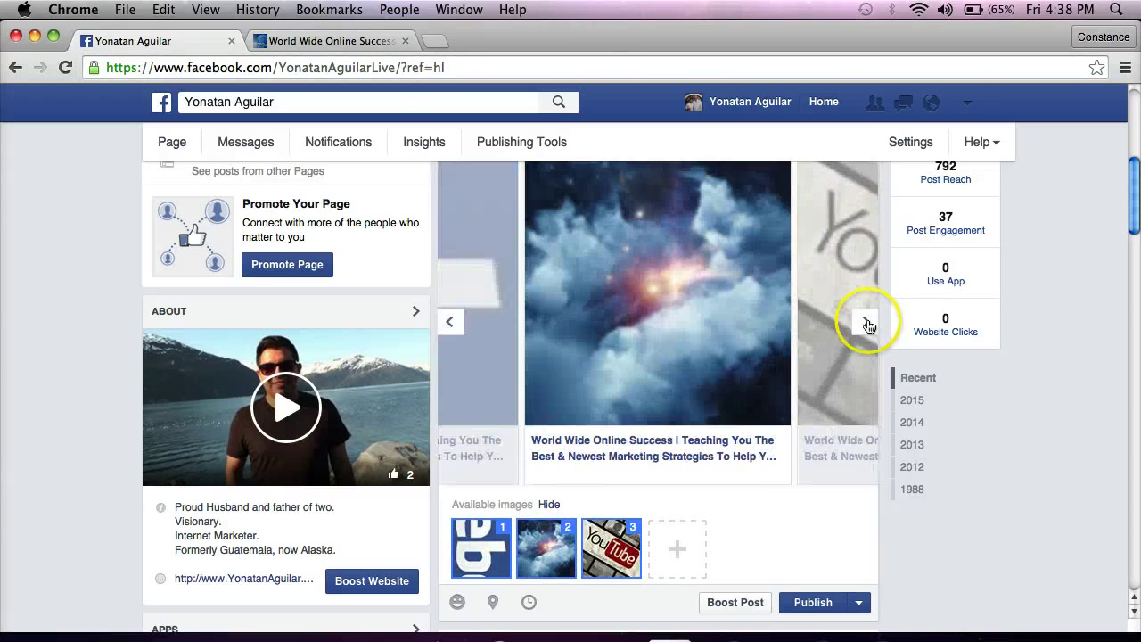
pyautogui.click(867, 324)
pyautogui.click(452, 323)
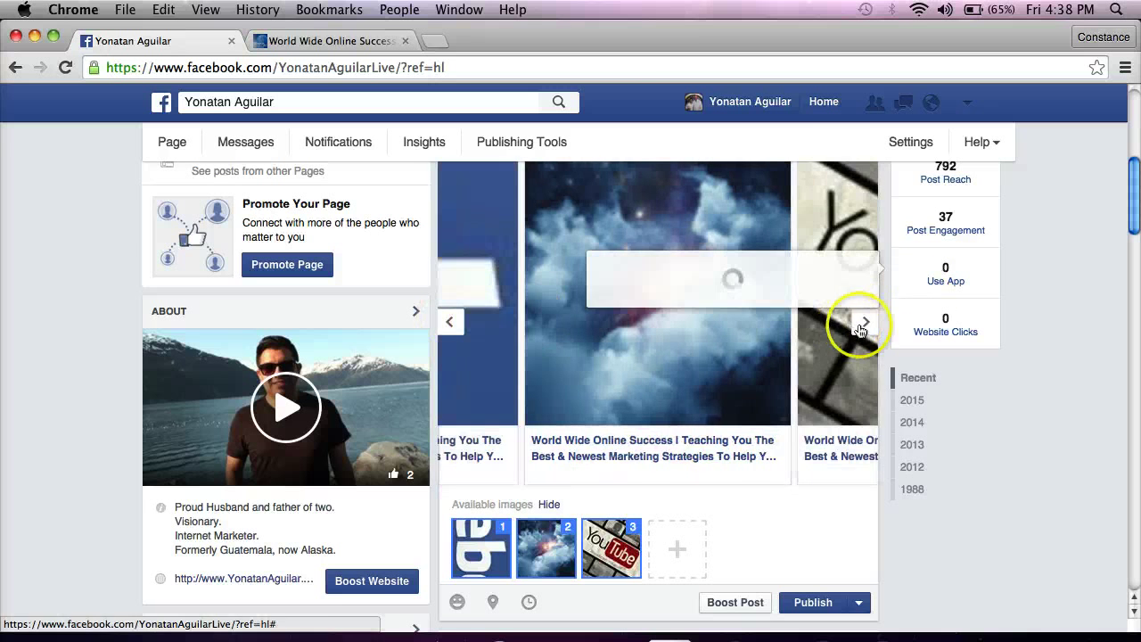
pyautogui.click(864, 323)
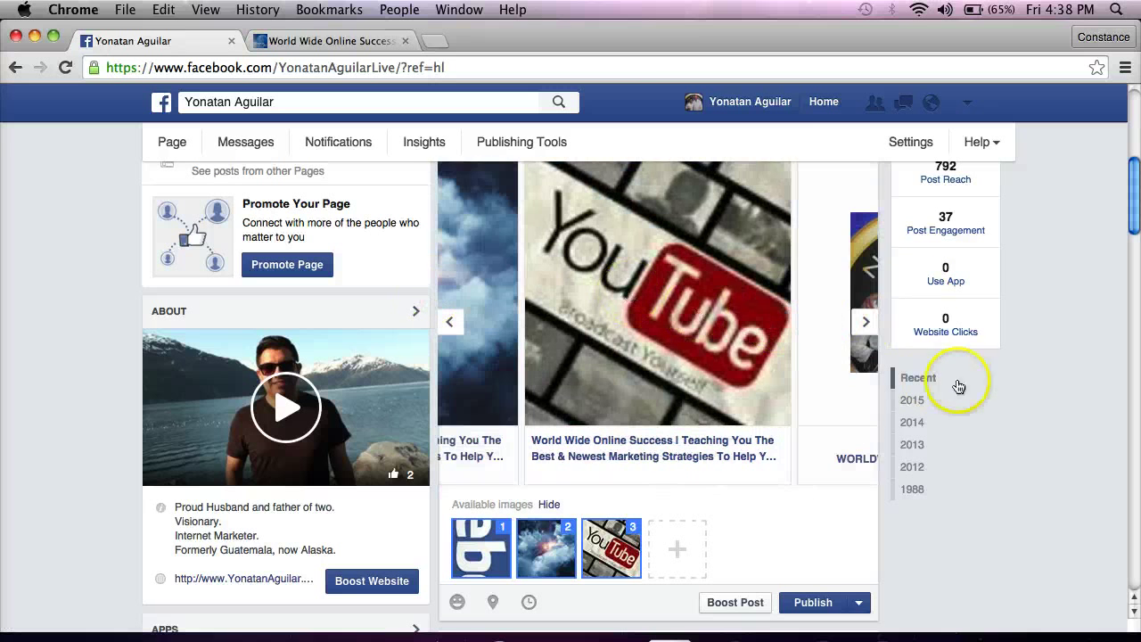
pyautogui.click(864, 323)
pyautogui.click(446, 322)
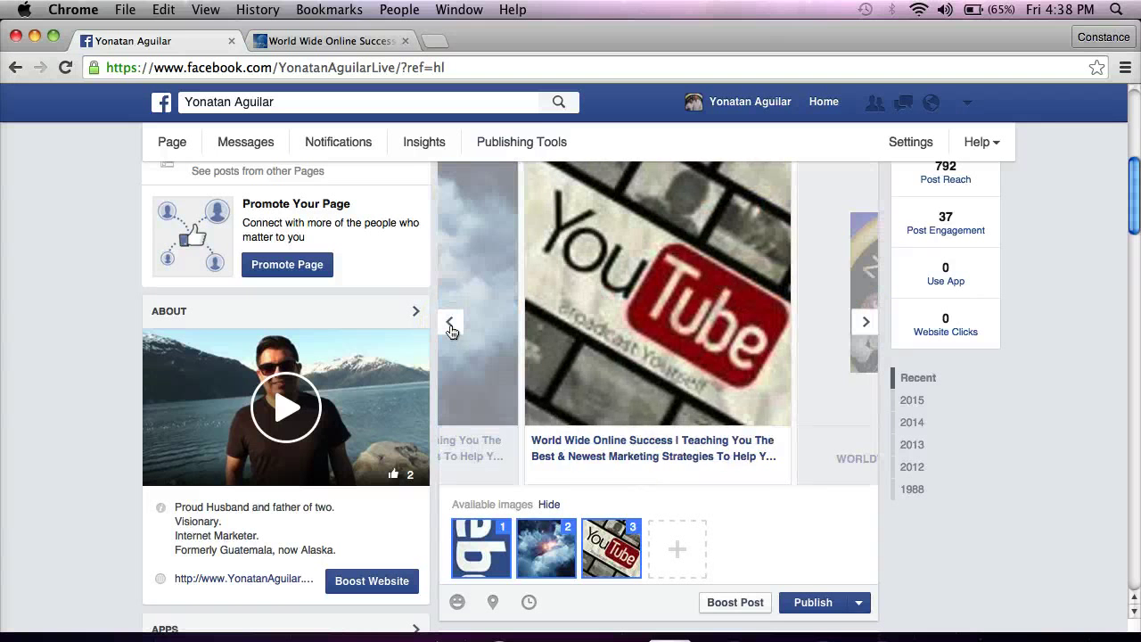
pyautogui.click(451, 328)
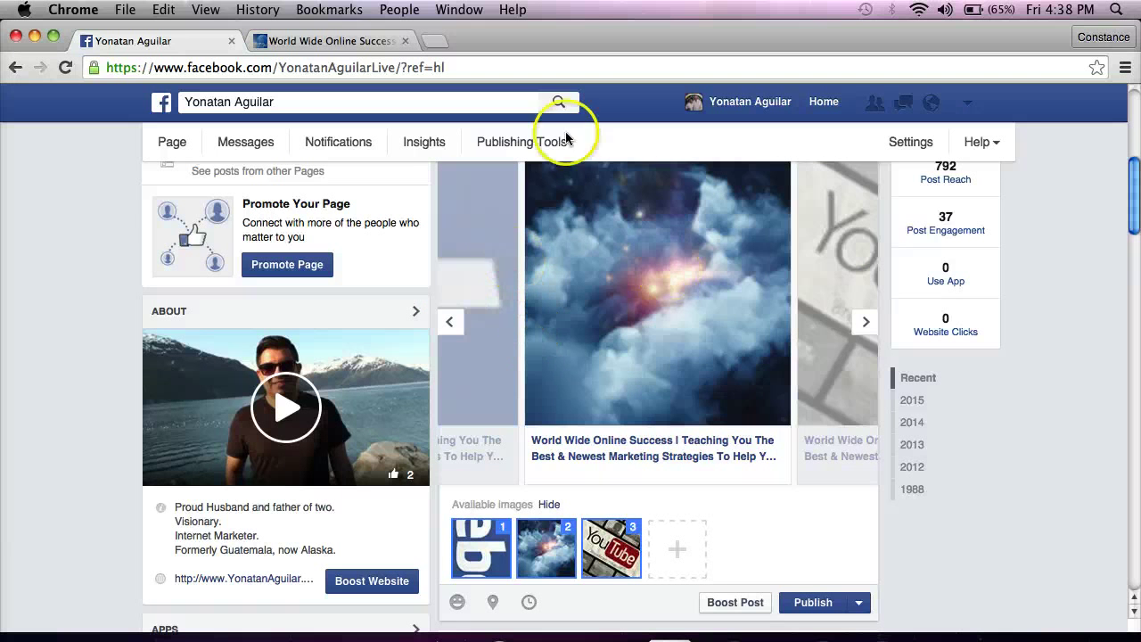
pyautogui.click(451, 328)
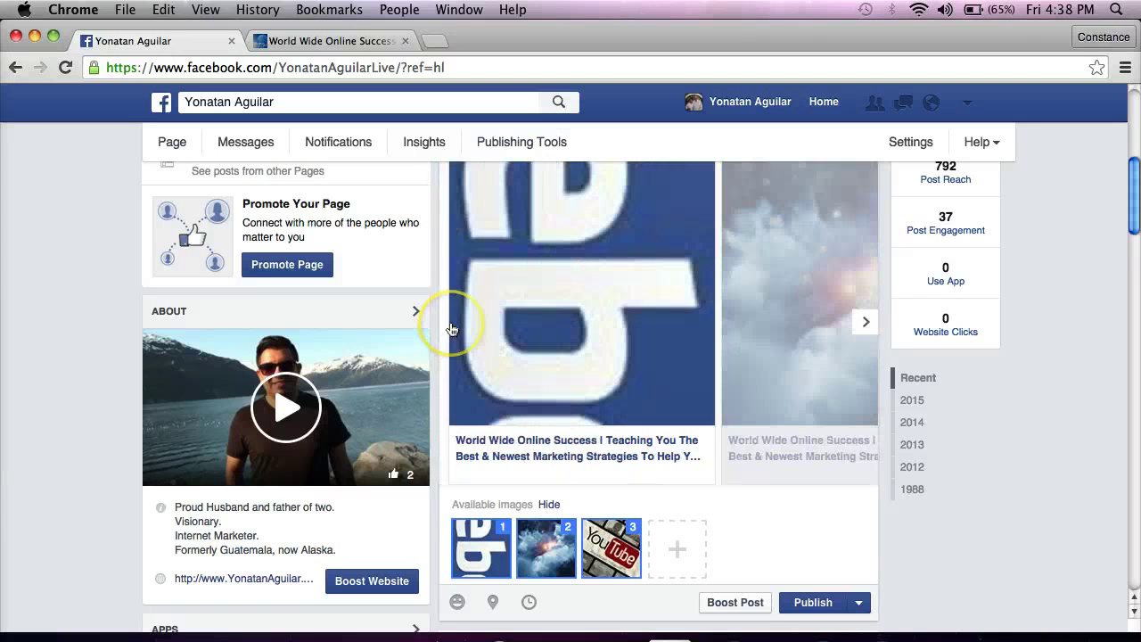
# Step: Remove the Facebook logo and starry cloud images from the link preview, keeping only the YouTube image
pyautogui.scroll(-5, 446, 324)
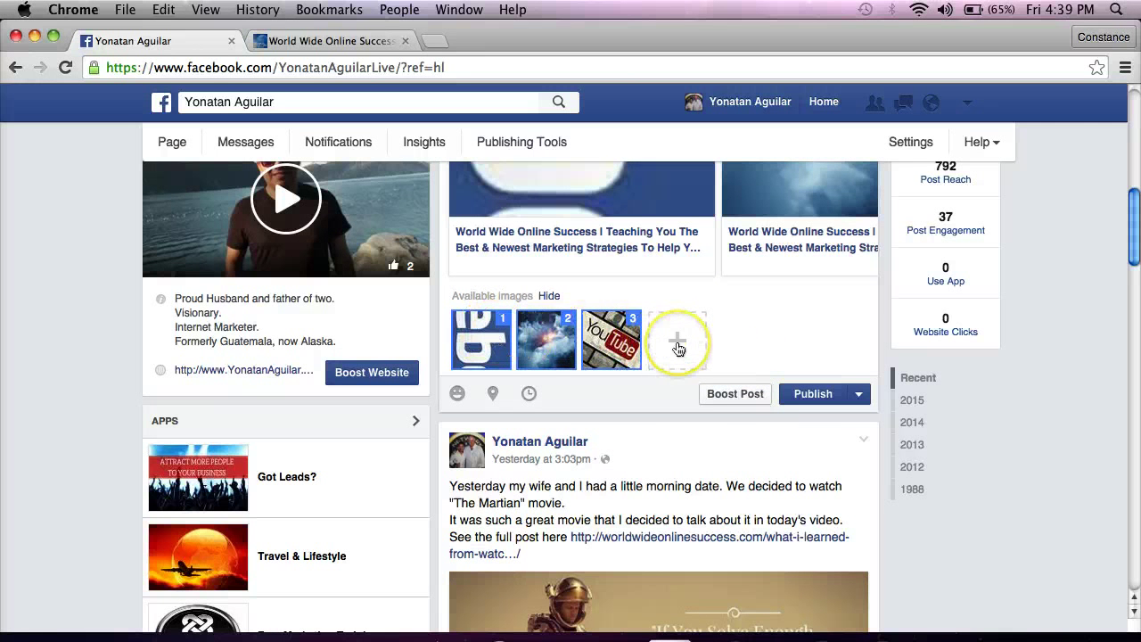
pyautogui.scroll(5, 677, 350)
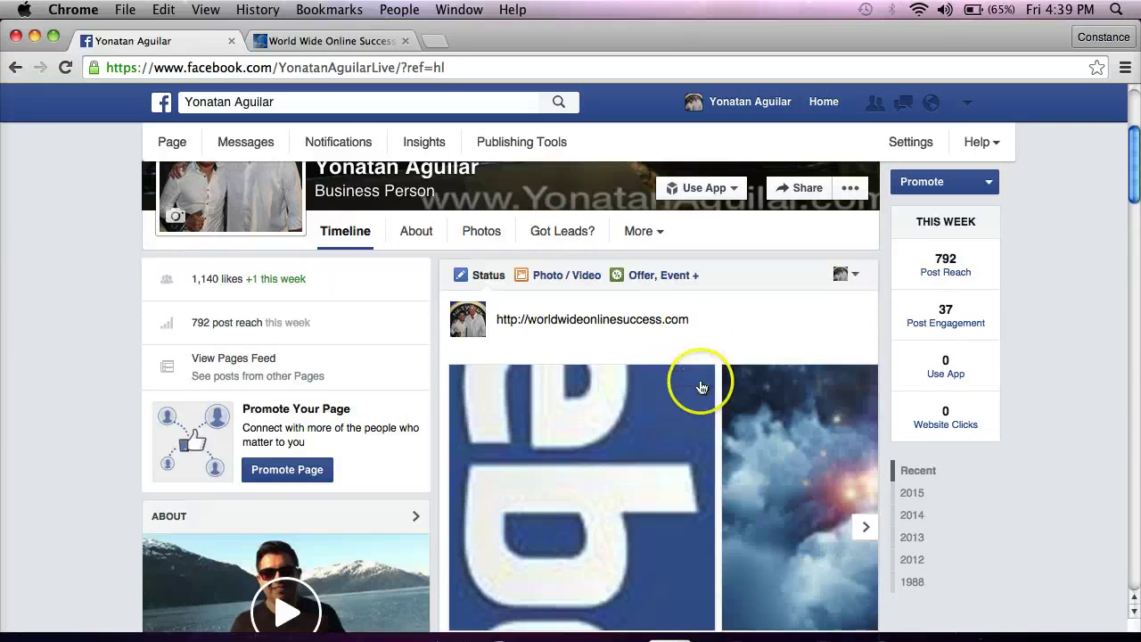
pyautogui.scroll(-5, 644, 410)
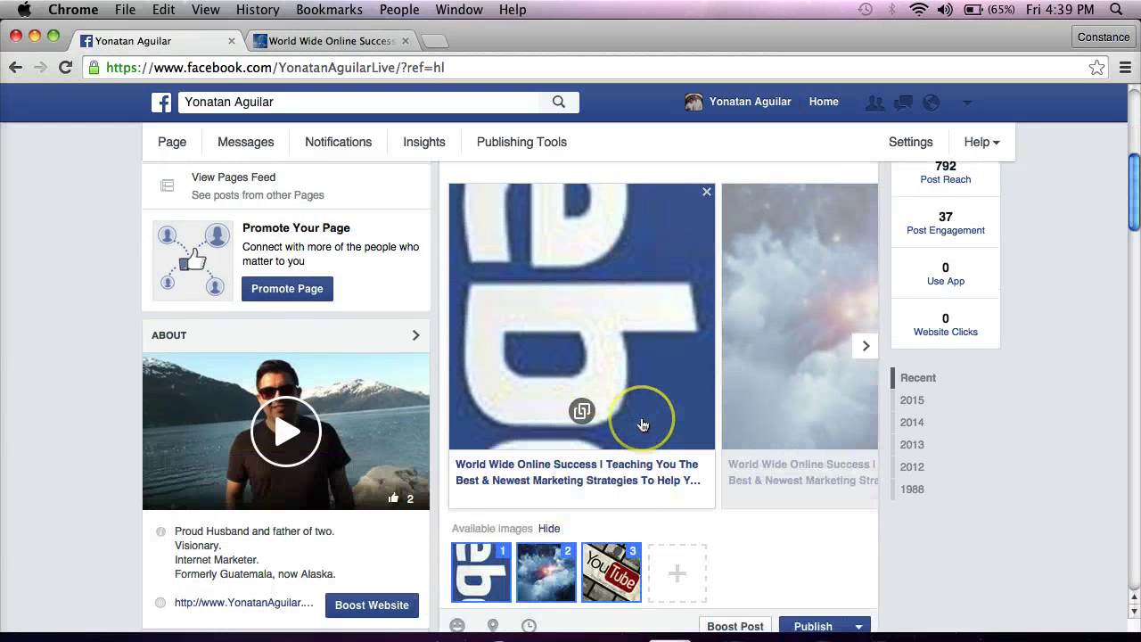
pyautogui.scroll(1, 747, 512)
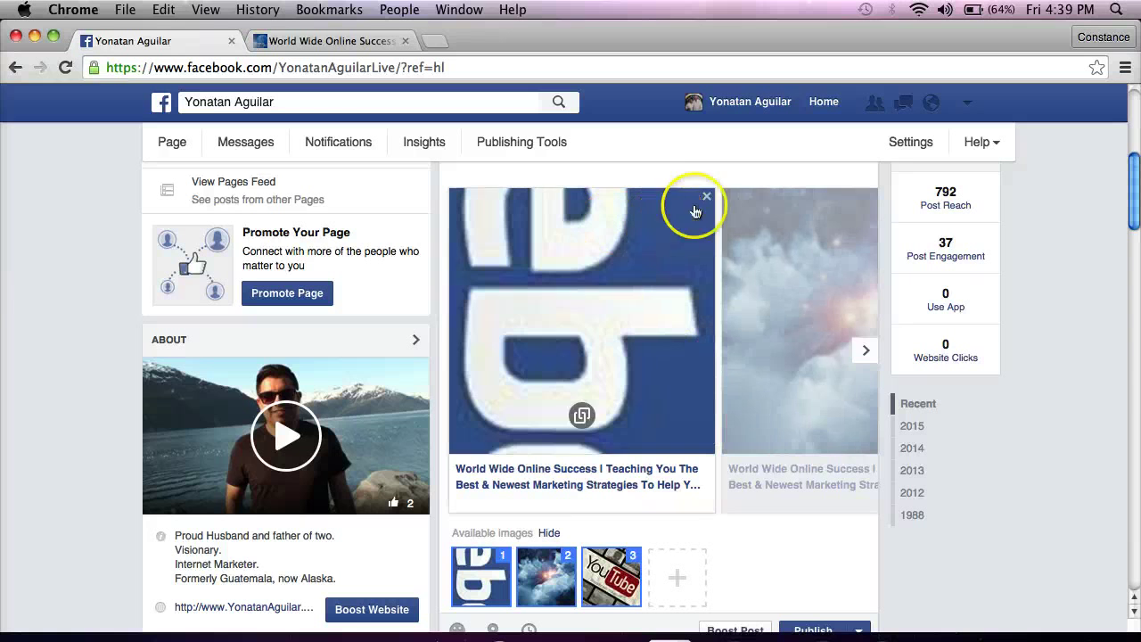
pyautogui.click(706, 200)
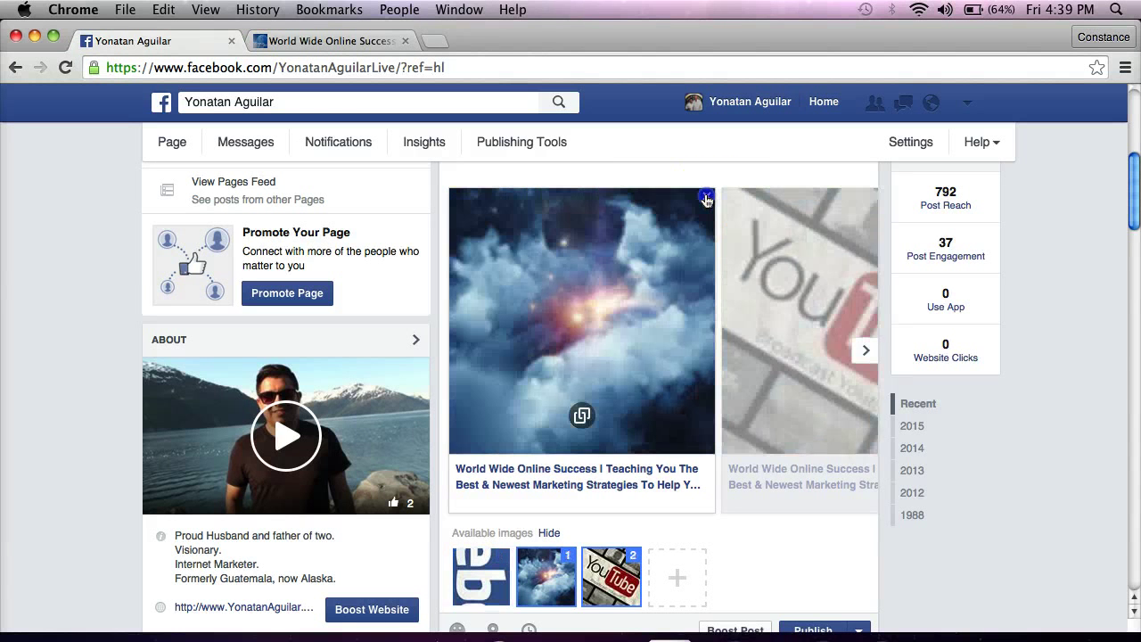
pyautogui.click(706, 200)
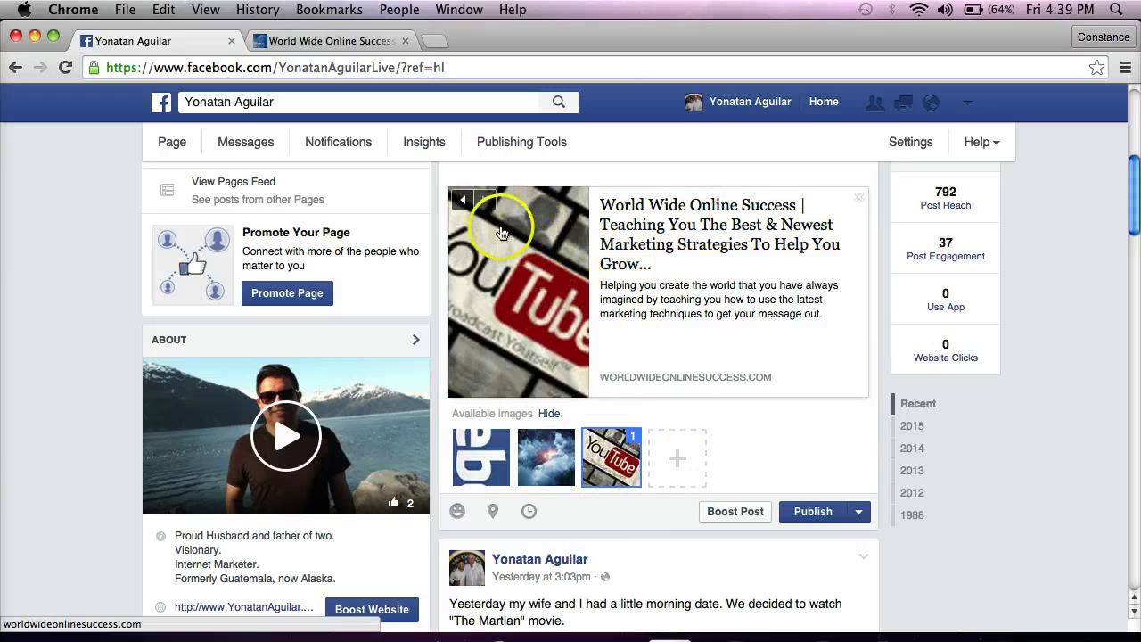
pyautogui.click(678, 458)
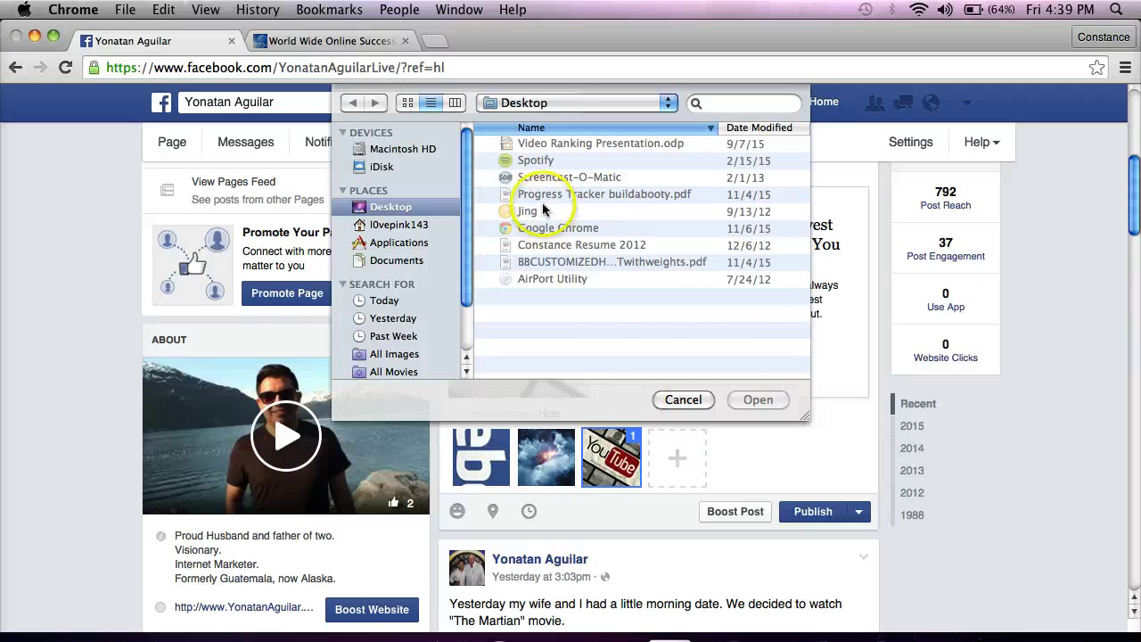
pyautogui.click(679, 400)
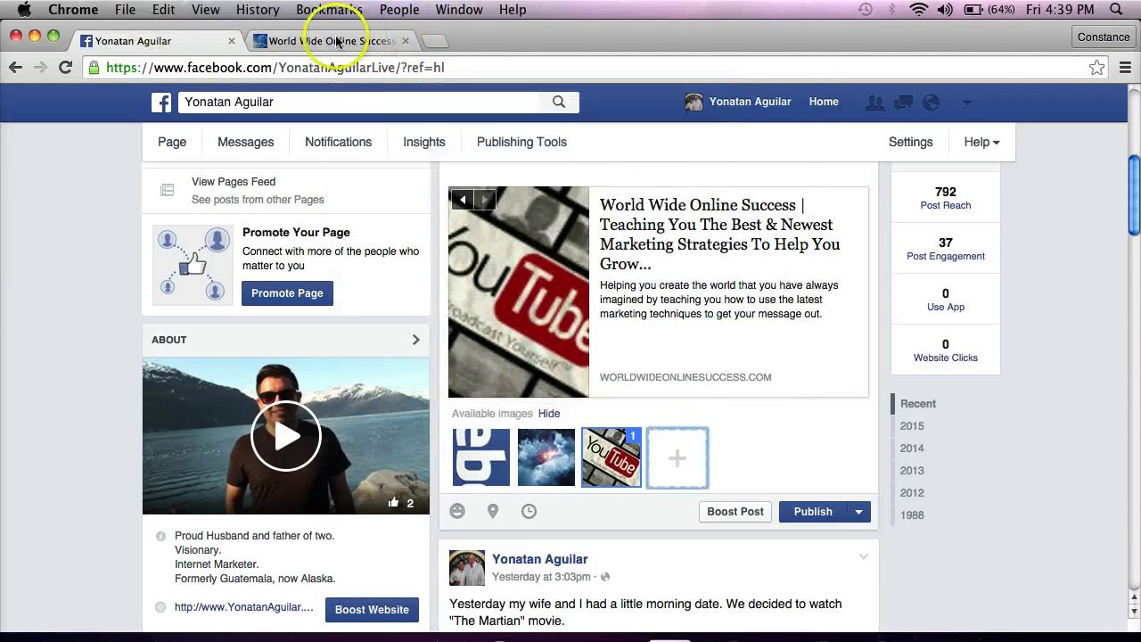
pyautogui.click(331, 42)
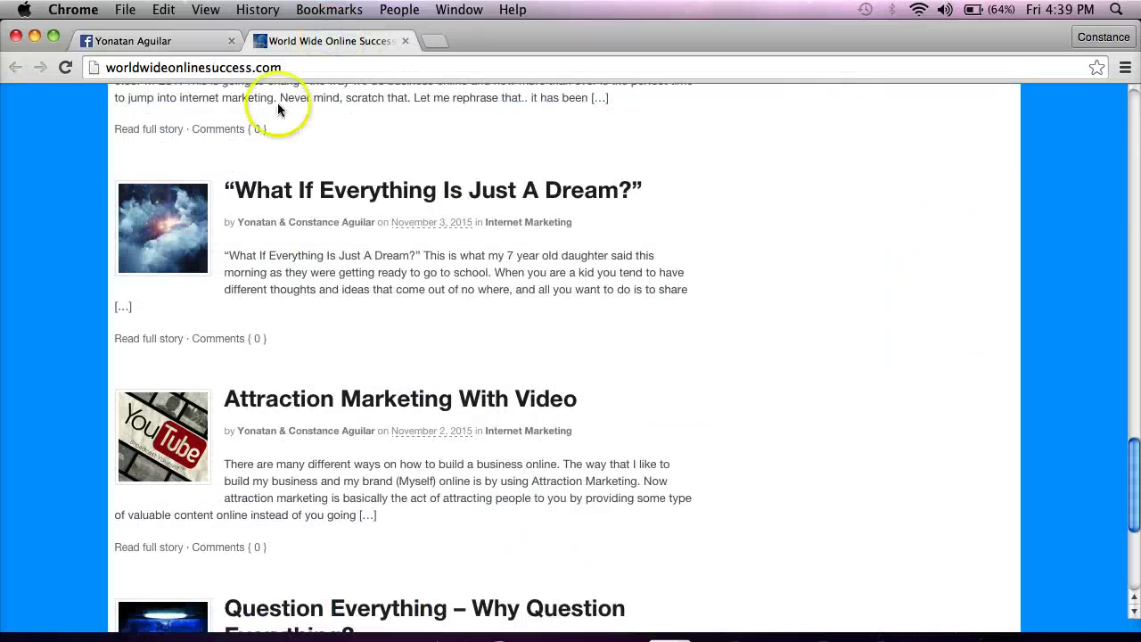
# Step: Open google.com in a new browser tab and search for "space hd pictures"
pyautogui.click(436, 41)
pyautogui.write('google.com')
pyautogui.press('Return')
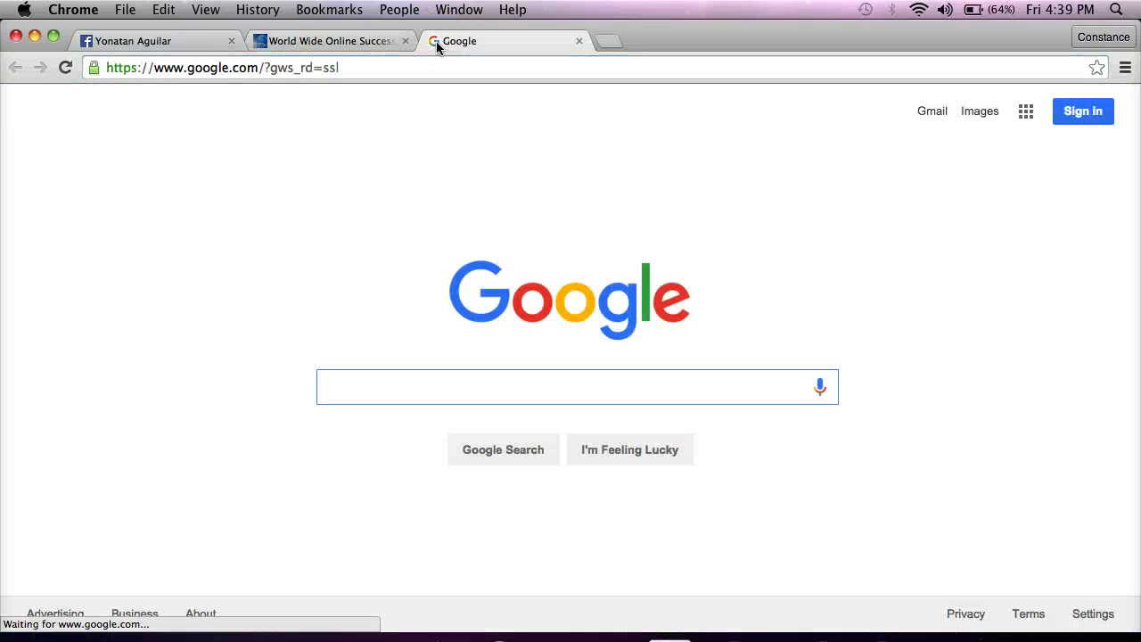
pyautogui.write('space')
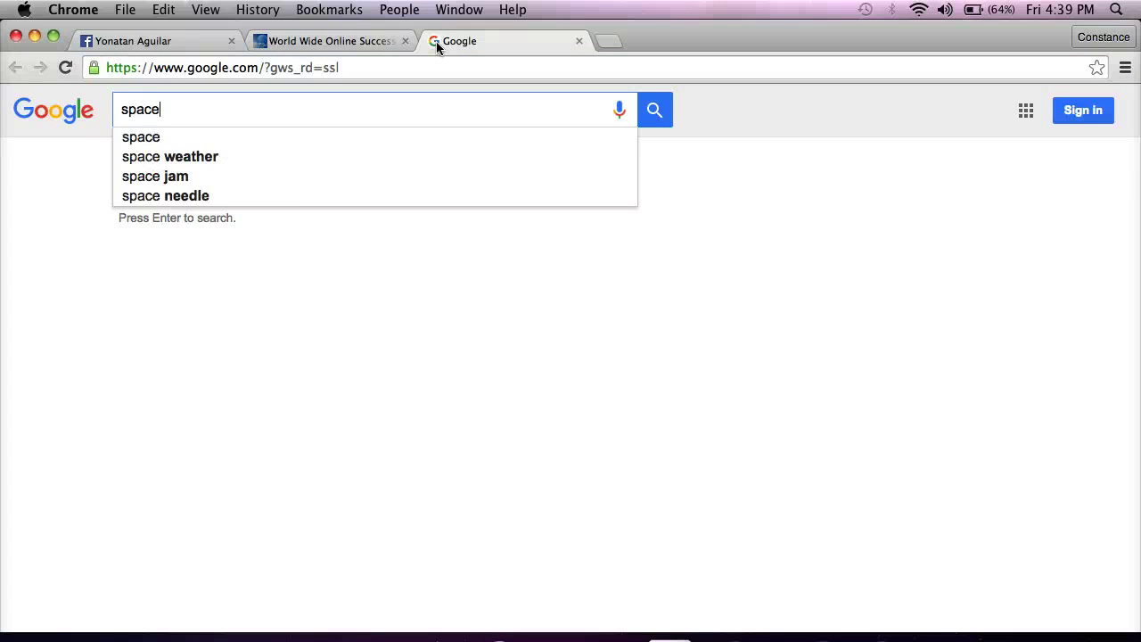
pyautogui.write(' hd pictures')
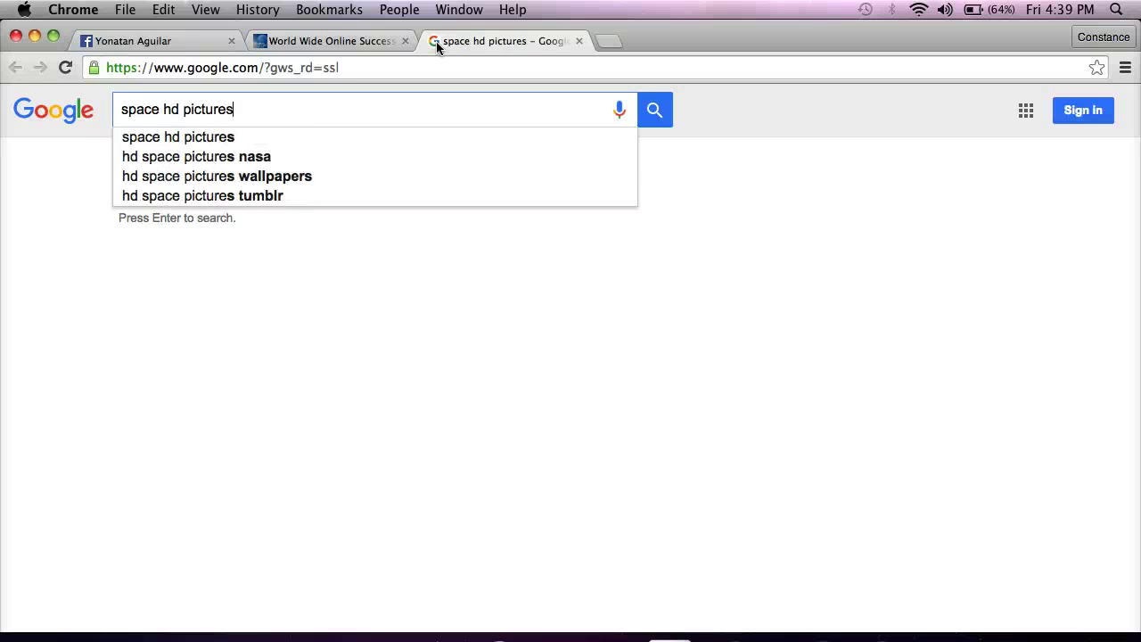
pyautogui.press('Return')
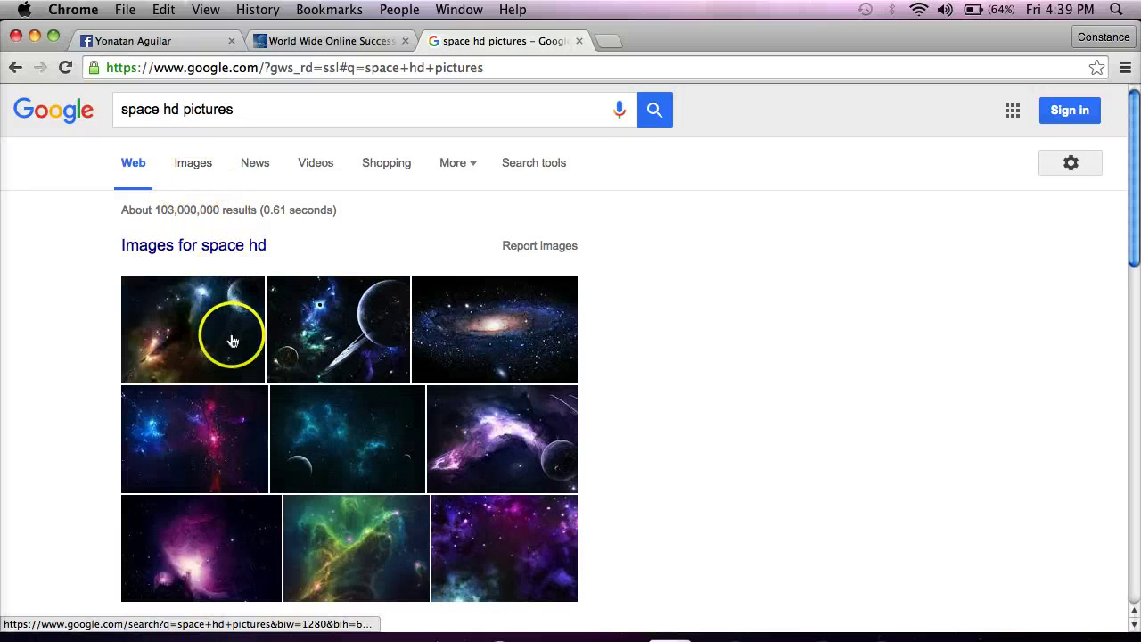
# Step: Open the space image with the ringed planet from the results, save it to the desktop, and close its preview
pyautogui.click(321, 337)
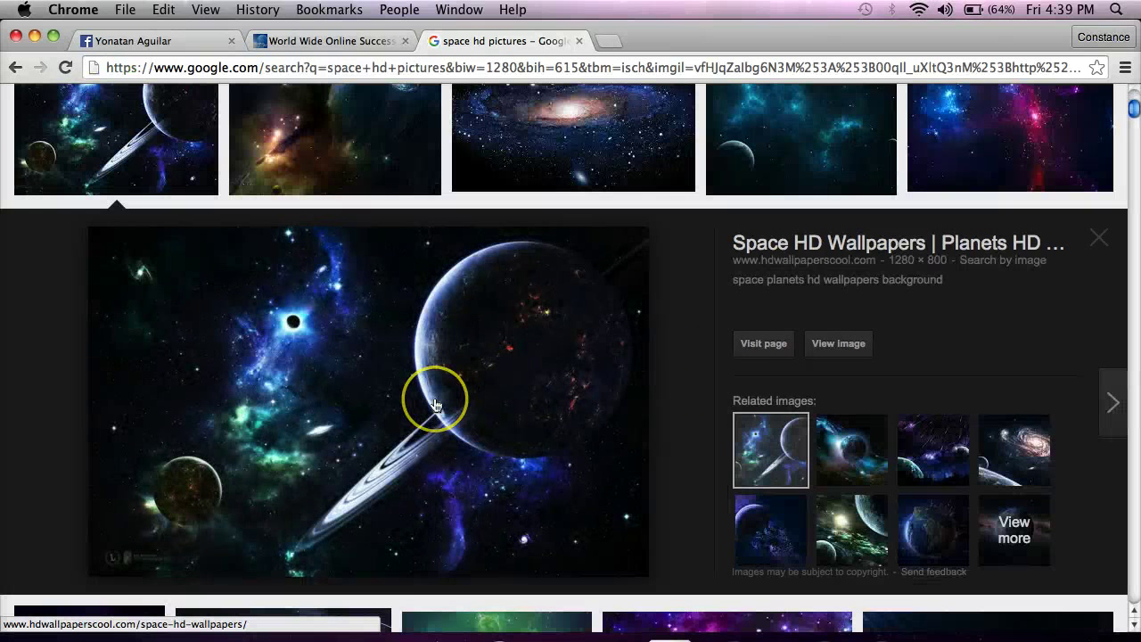
pyautogui.rightClick(435, 405)
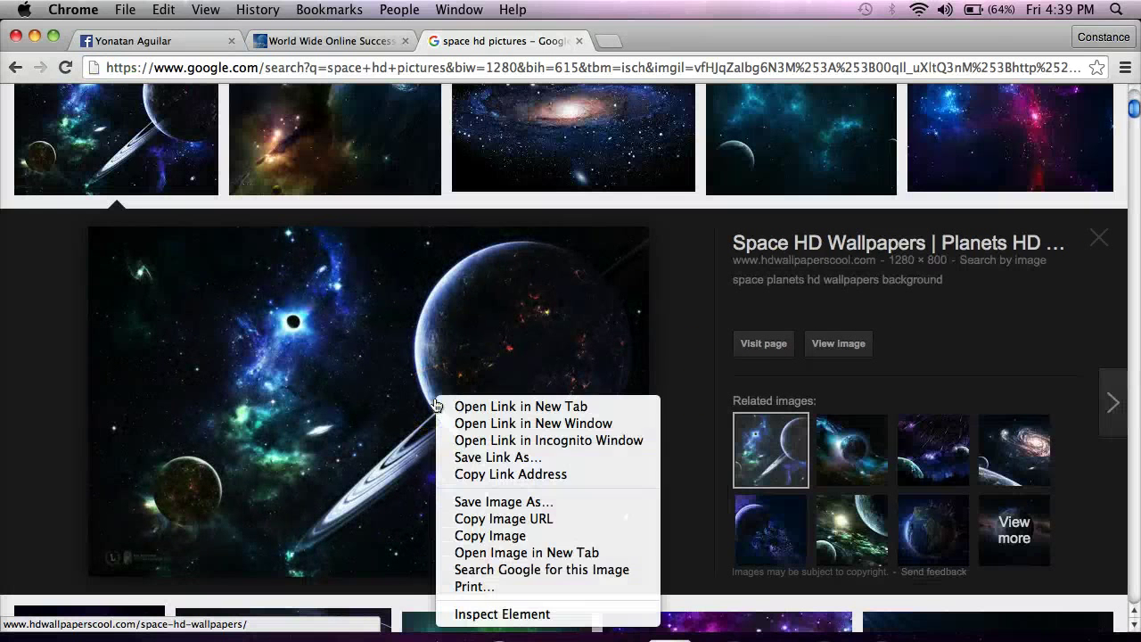
pyautogui.click(501, 503)
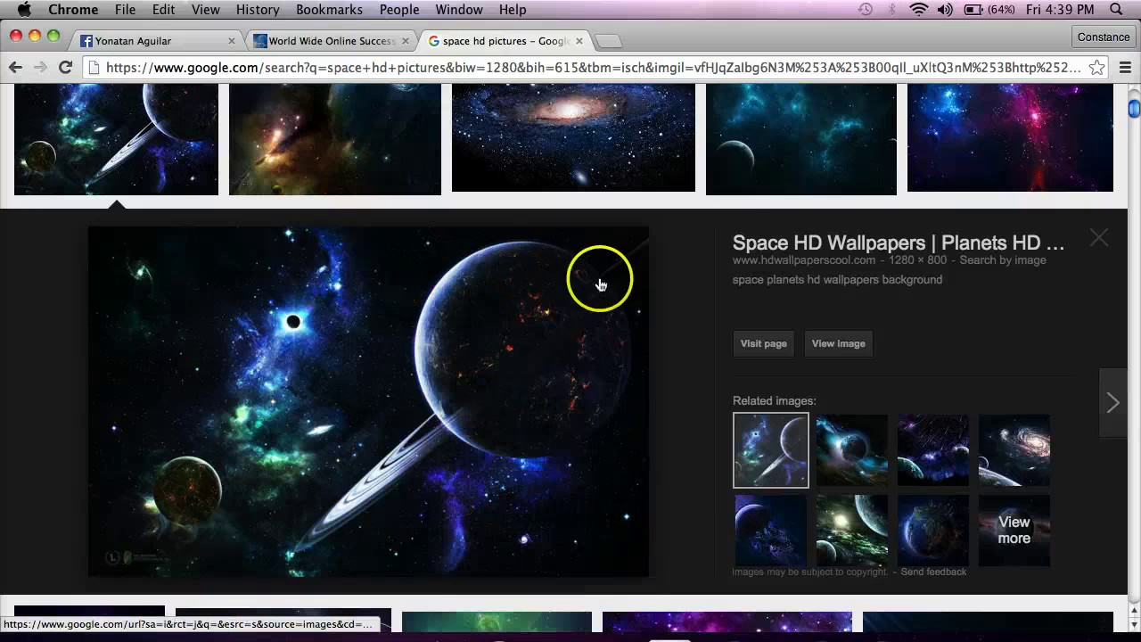
pyautogui.click(706, 190)
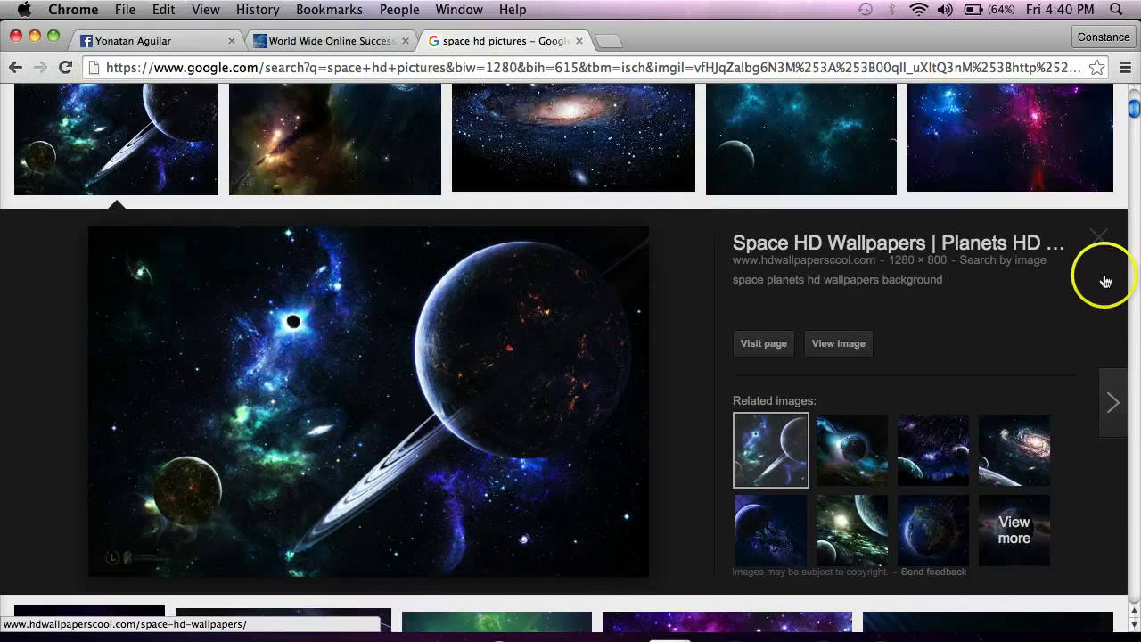
pyautogui.click(1102, 234)
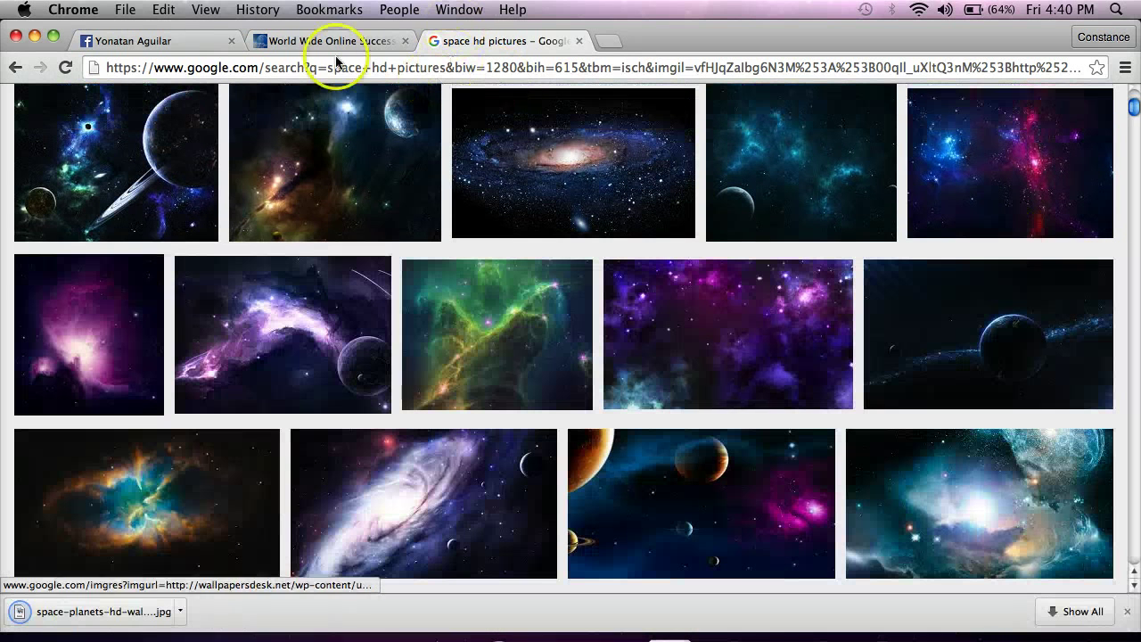
# Step: Return to the Facebook page draft and upload the saved space planets JPG from the desktop to the link preview
pyautogui.click(134, 42)
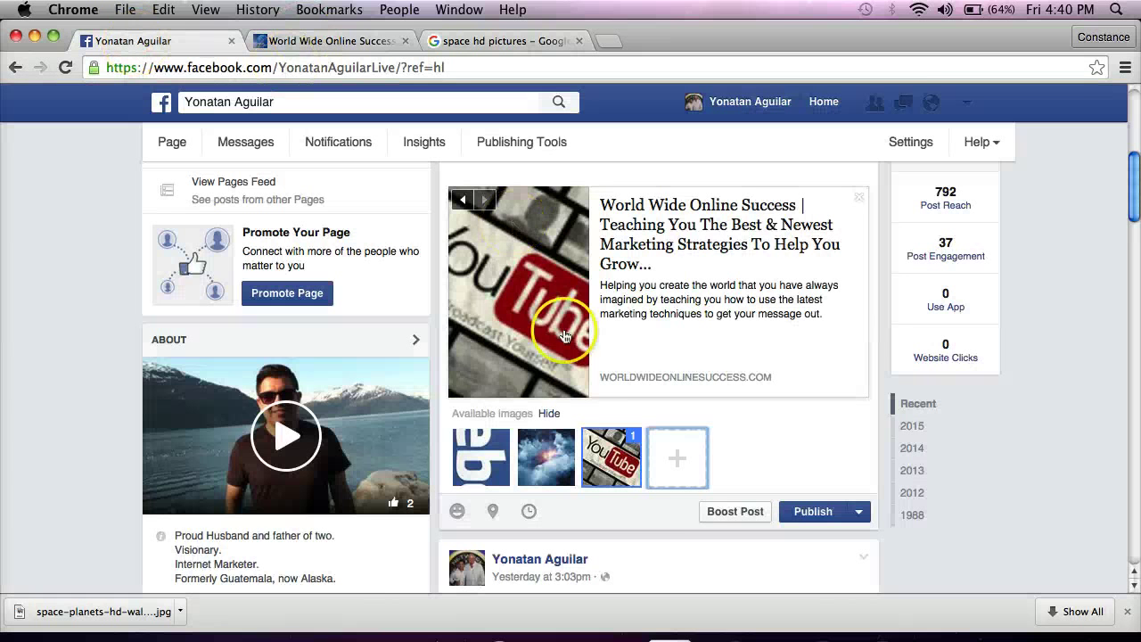
pyautogui.click(679, 458)
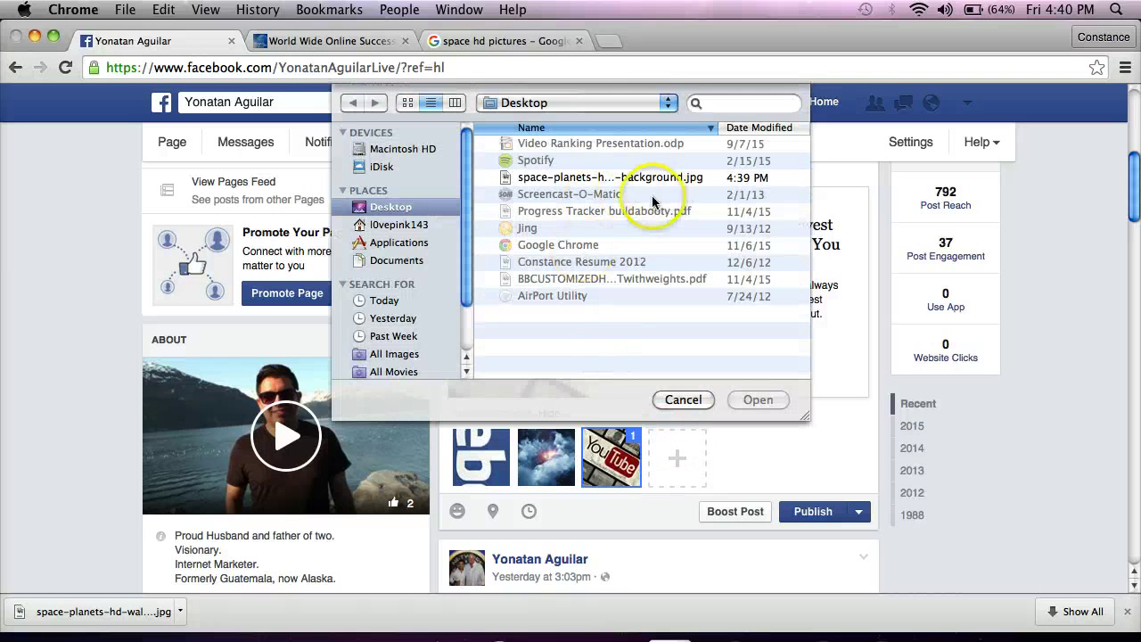
pyautogui.doubleClick(581, 178)
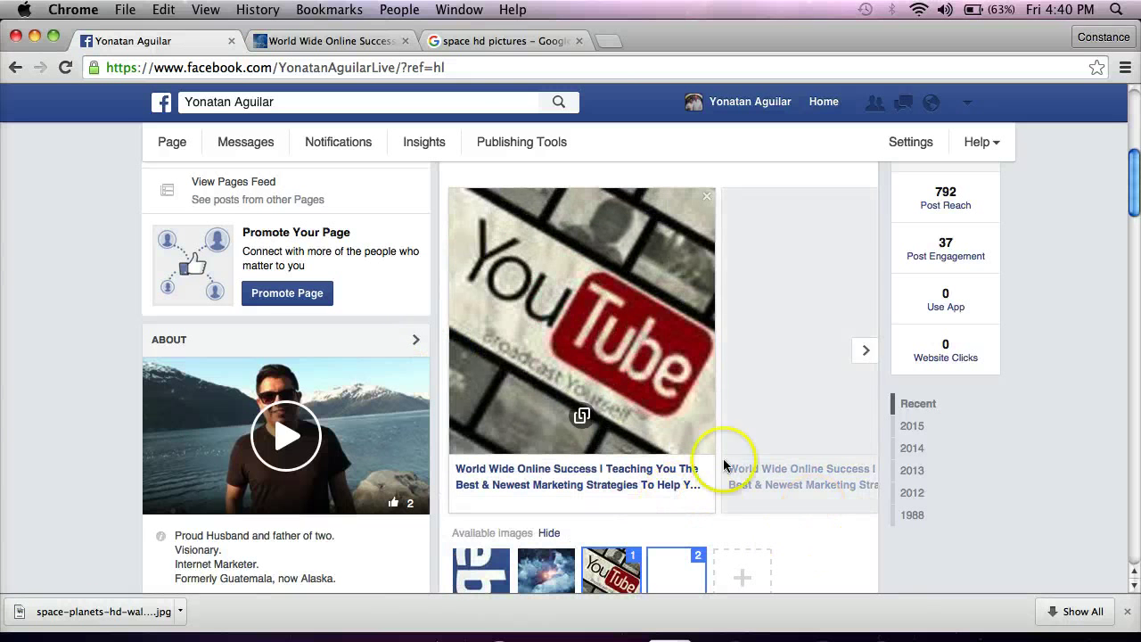
# Step: Browse the link preview carousel to check the uploaded planet image, the closing page card and the available images
pyautogui.click(866, 352)
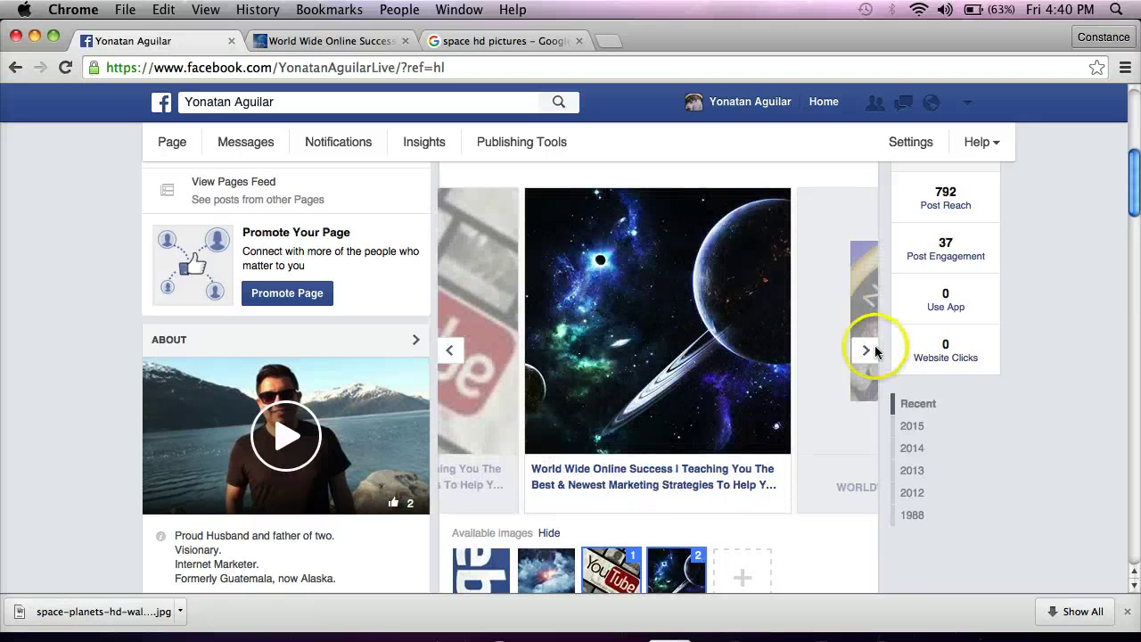
pyautogui.click(866, 350)
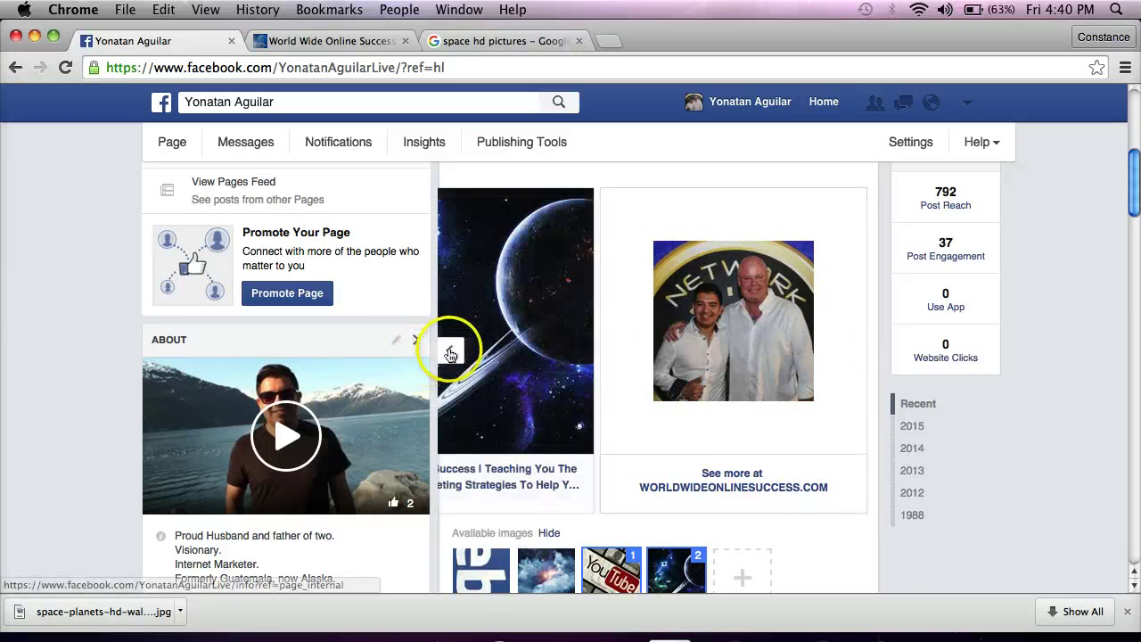
pyautogui.click(446, 352)
pyautogui.click(446, 353)
pyautogui.scroll(-2, 431, 365)
pyautogui.scroll(-2, 432, 365)
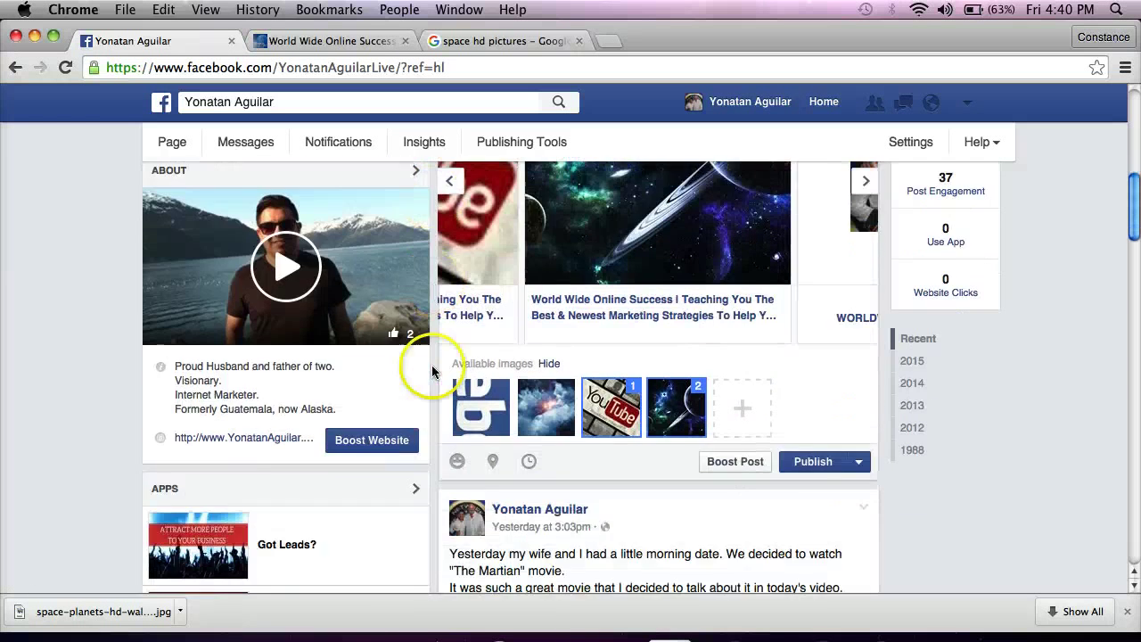
# Step: Add the cloudy sky image to the link preview carousel and publish the post on the page
pyautogui.click(546, 403)
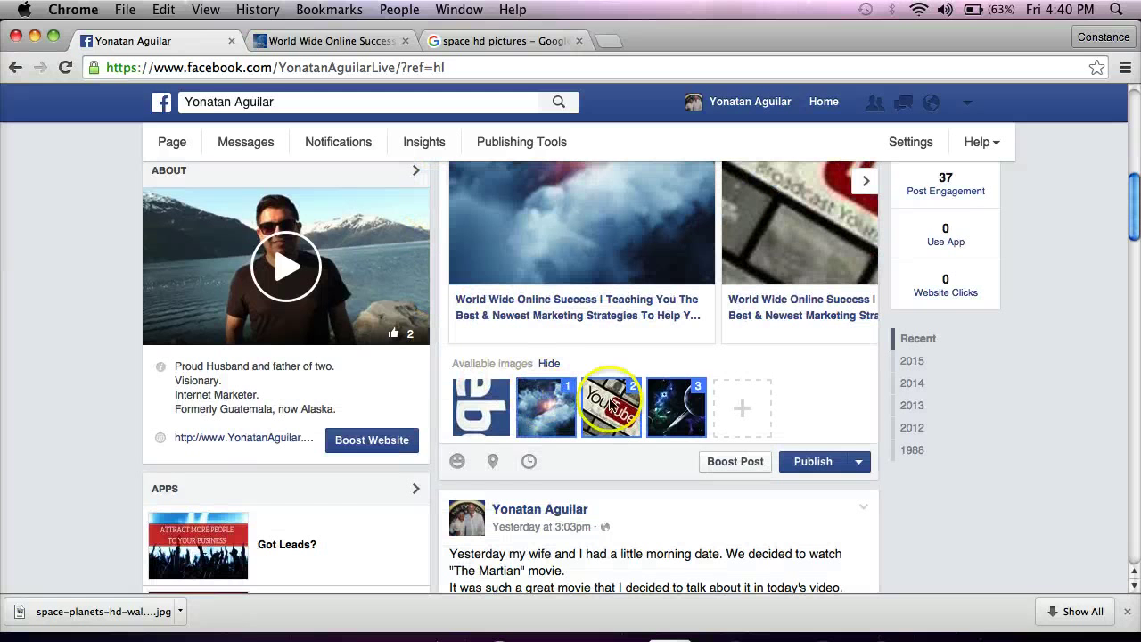
pyautogui.scroll(4, 835, 415)
pyautogui.scroll(-4, 841, 413)
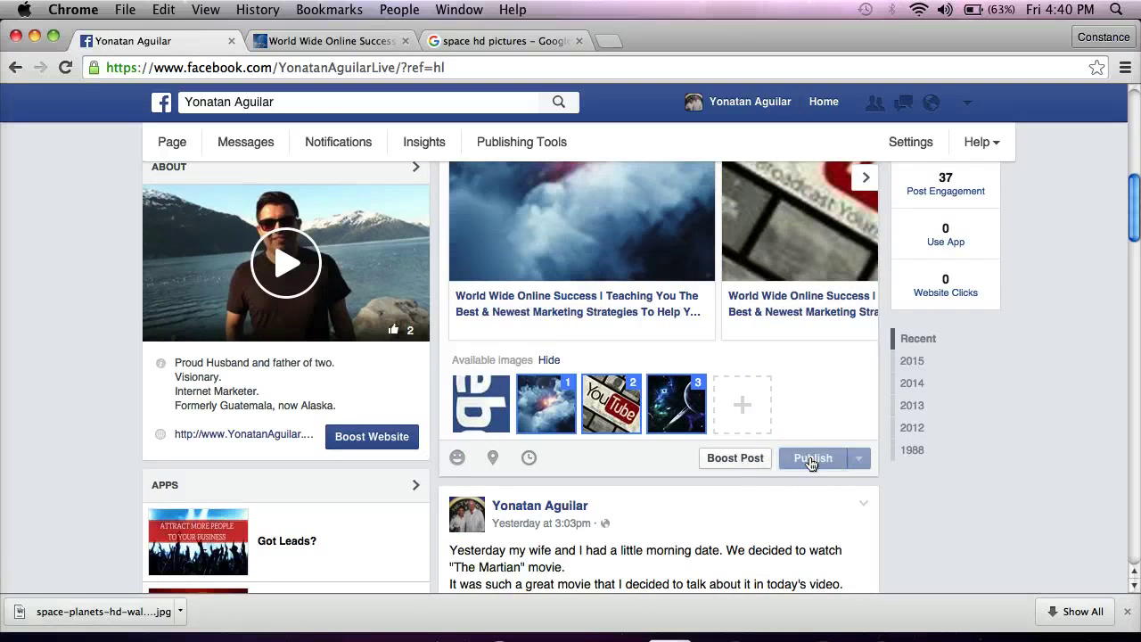
pyautogui.scroll(5, 446, 369)
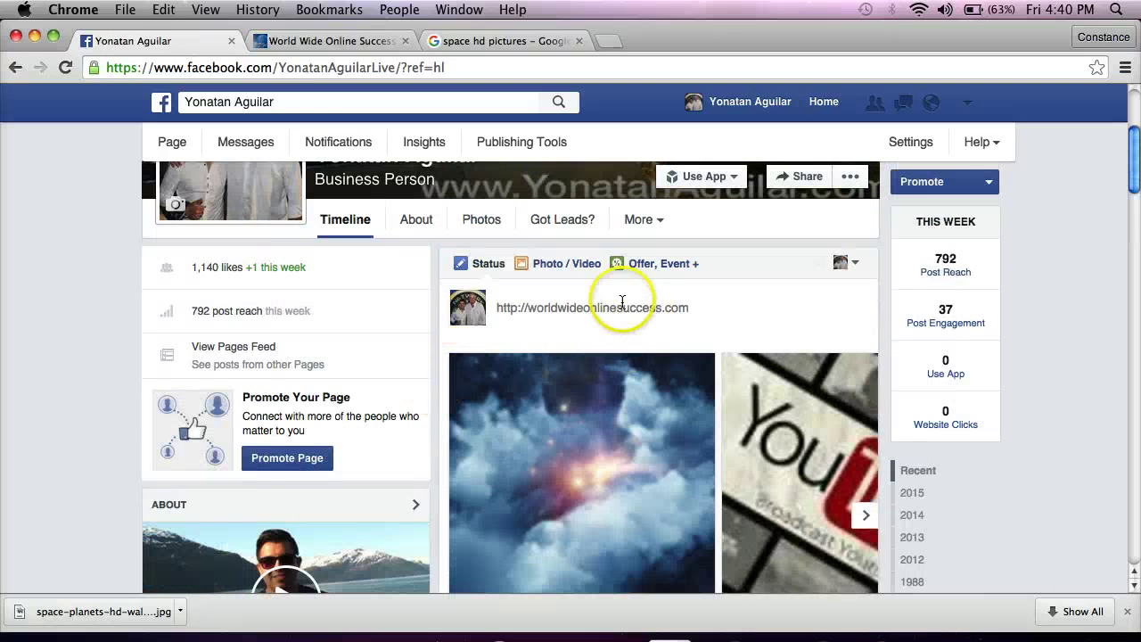
# Step: Browse the published post's carousel in both directions to check its cloud, YouTube, planet and closing page cards
pyautogui.scroll(-2, 436, 372)
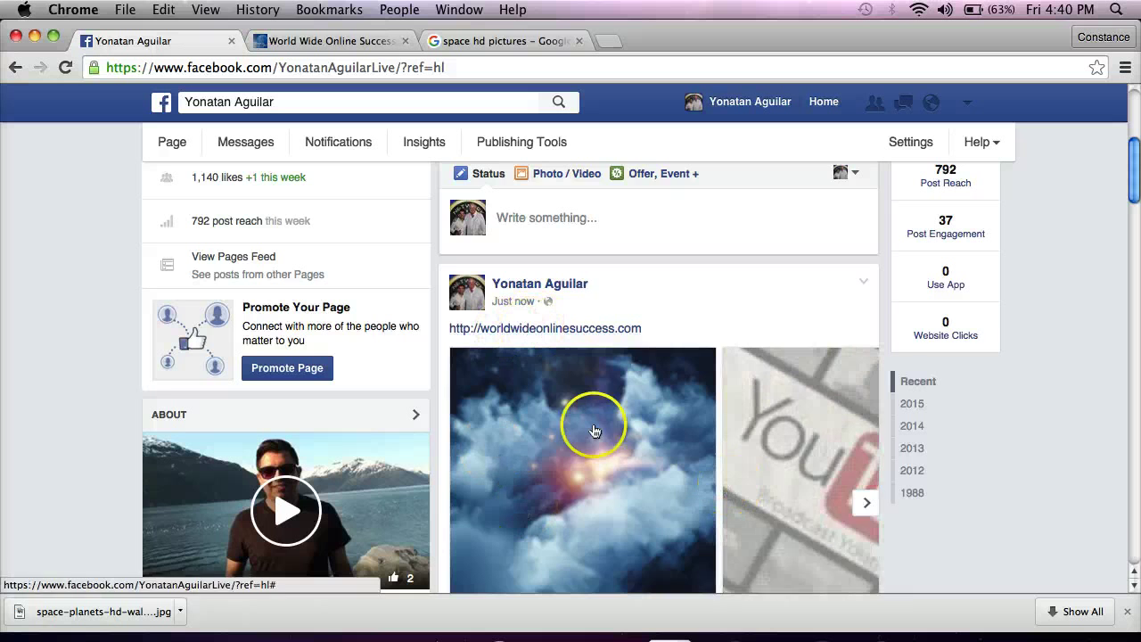
pyautogui.scroll(-3, 531, 490)
pyautogui.scroll(-2, 714, 523)
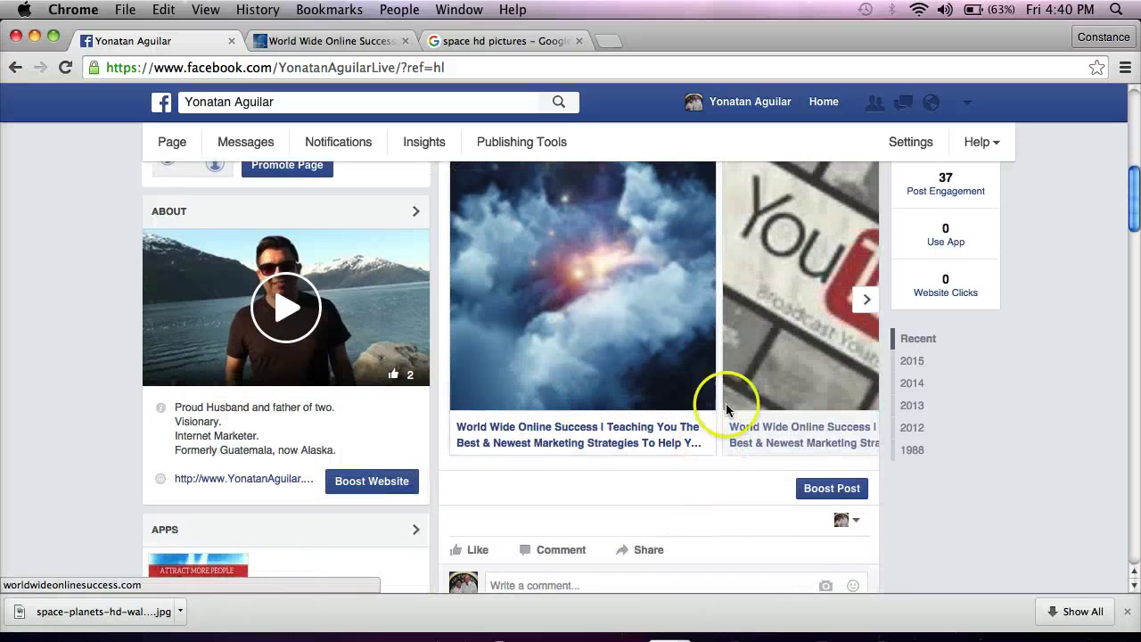
pyautogui.click(864, 302)
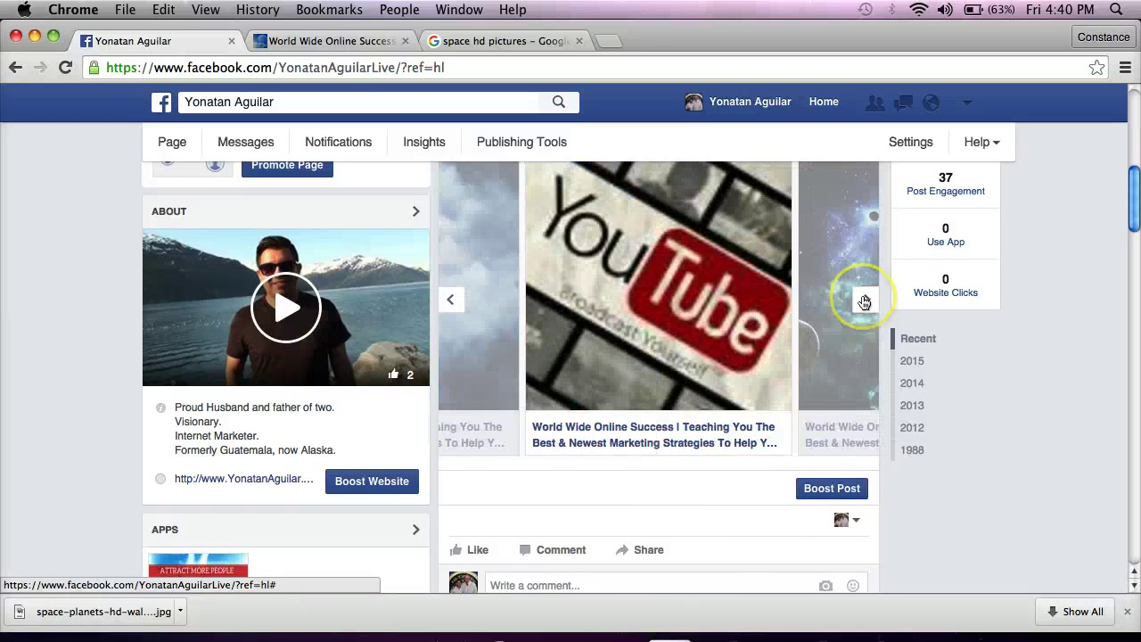
pyautogui.click(863, 302)
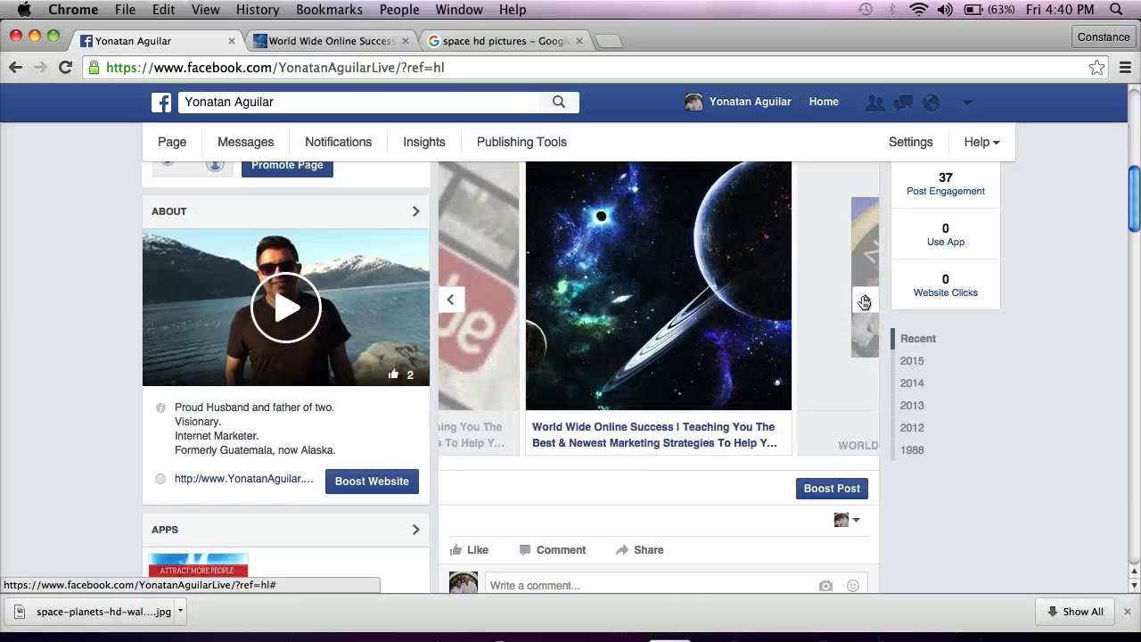
pyautogui.click(864, 302)
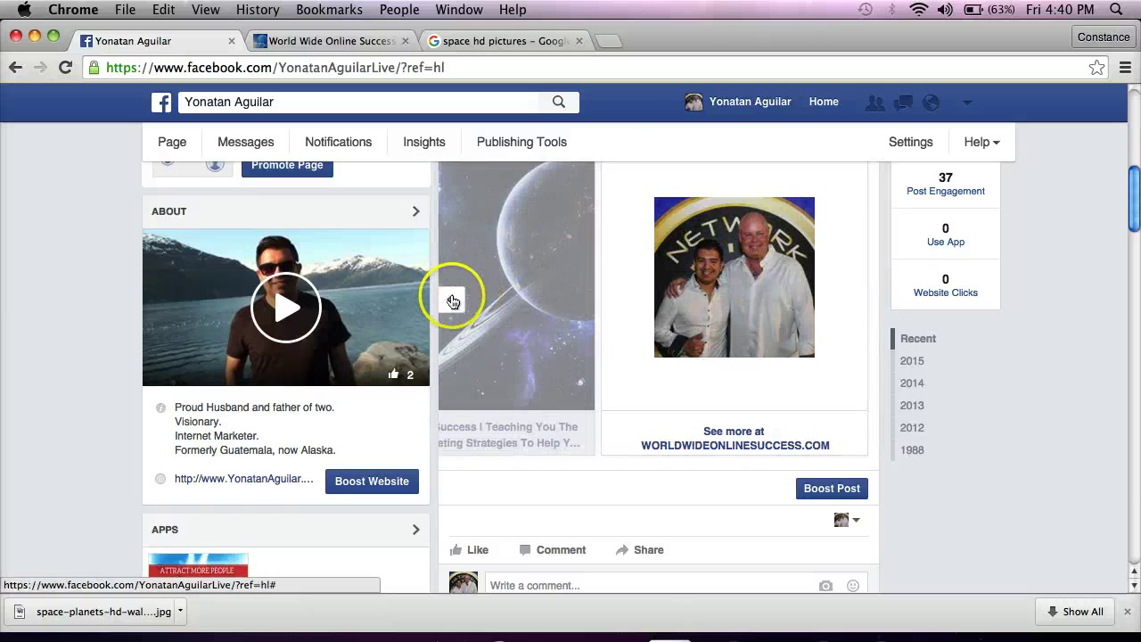
pyautogui.click(453, 301)
pyautogui.click(450, 301)
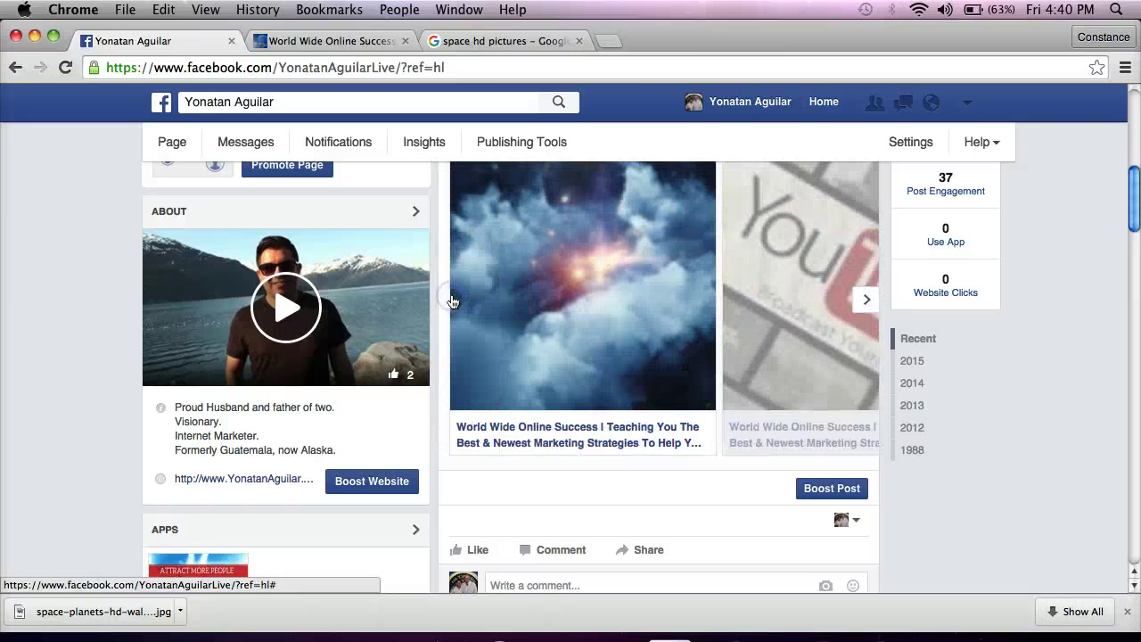
pyautogui.click(864, 301)
pyautogui.click(864, 302)
pyautogui.click(863, 301)
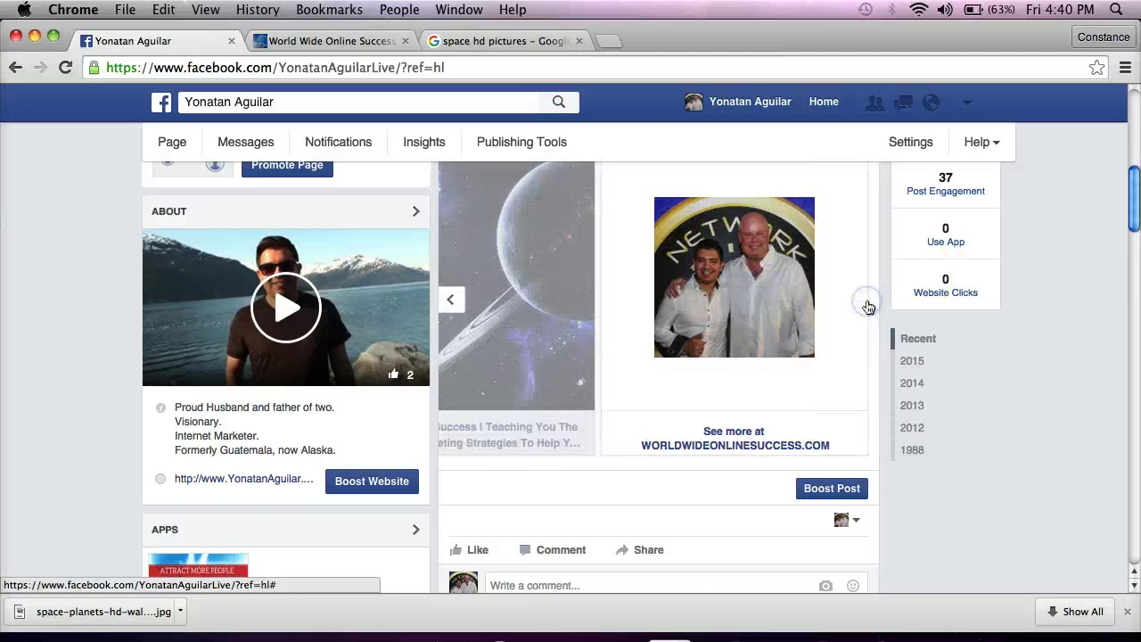
pyautogui.click(451, 299)
pyautogui.click(449, 299)
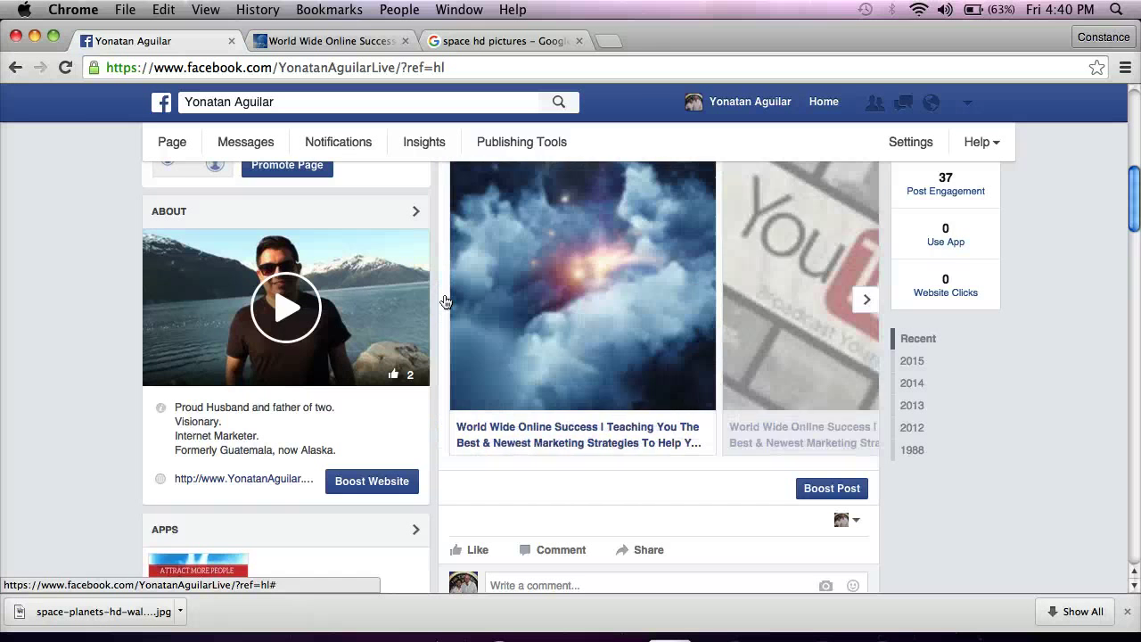
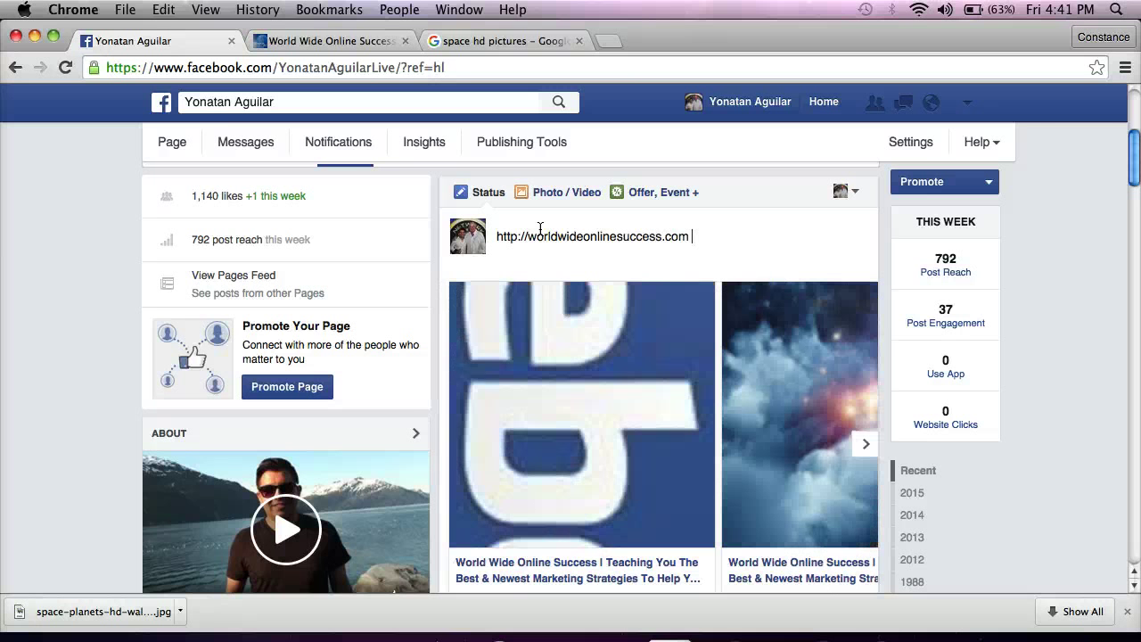
# Step: Compare the new link draft's available images with the blog post thumbnails on the World Wide Online Success site
pyautogui.click(435, 294)
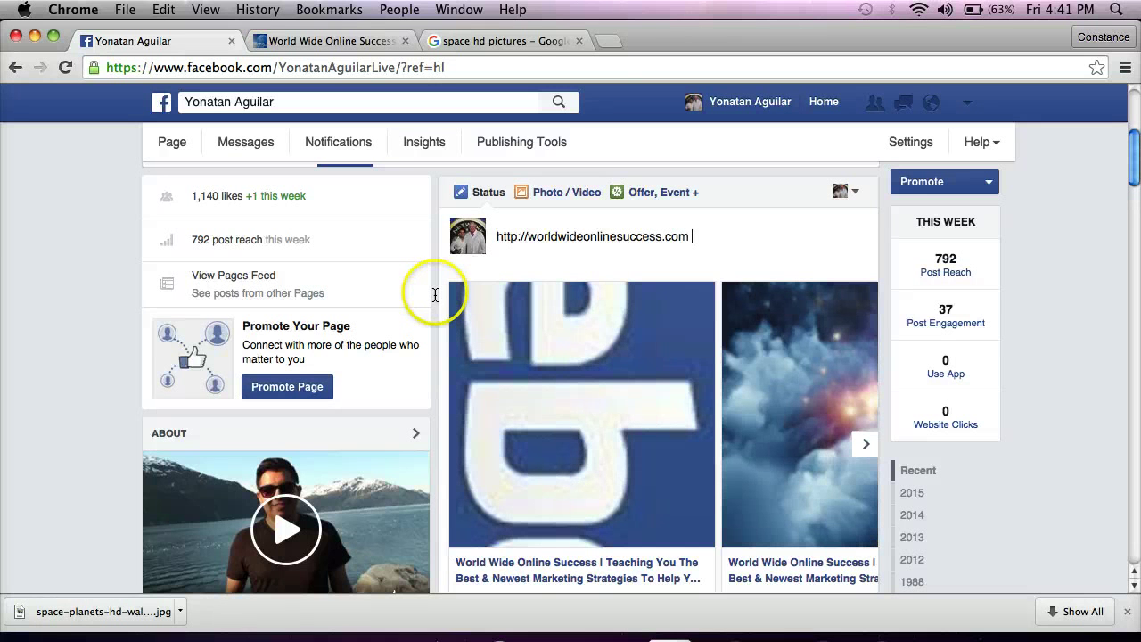
pyautogui.scroll(-4, 434, 294)
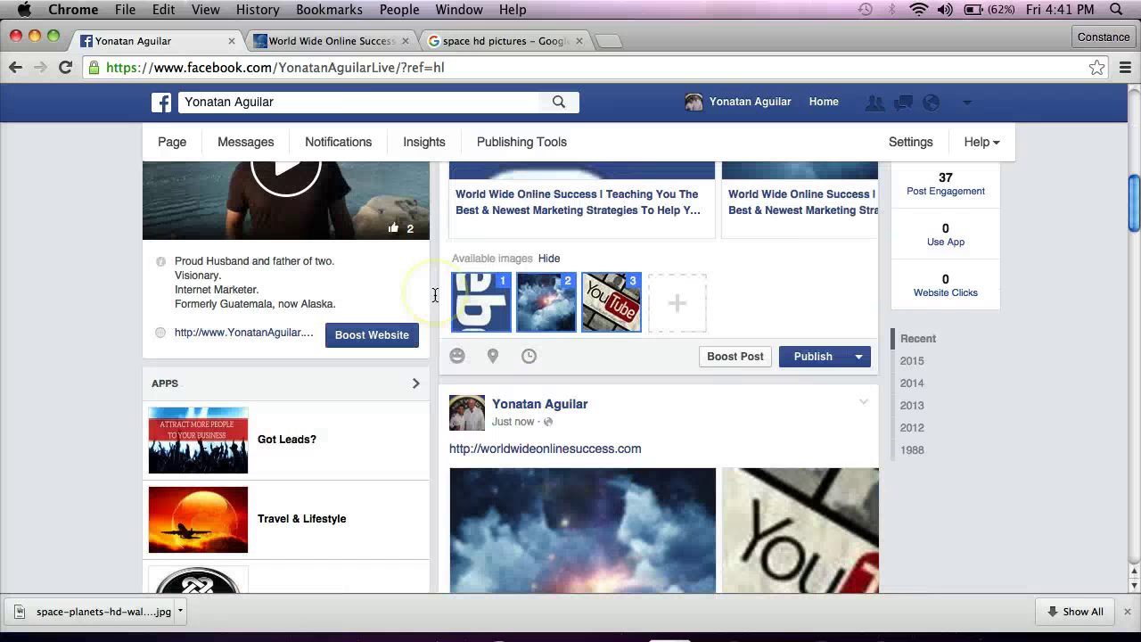
pyautogui.click(330, 41)
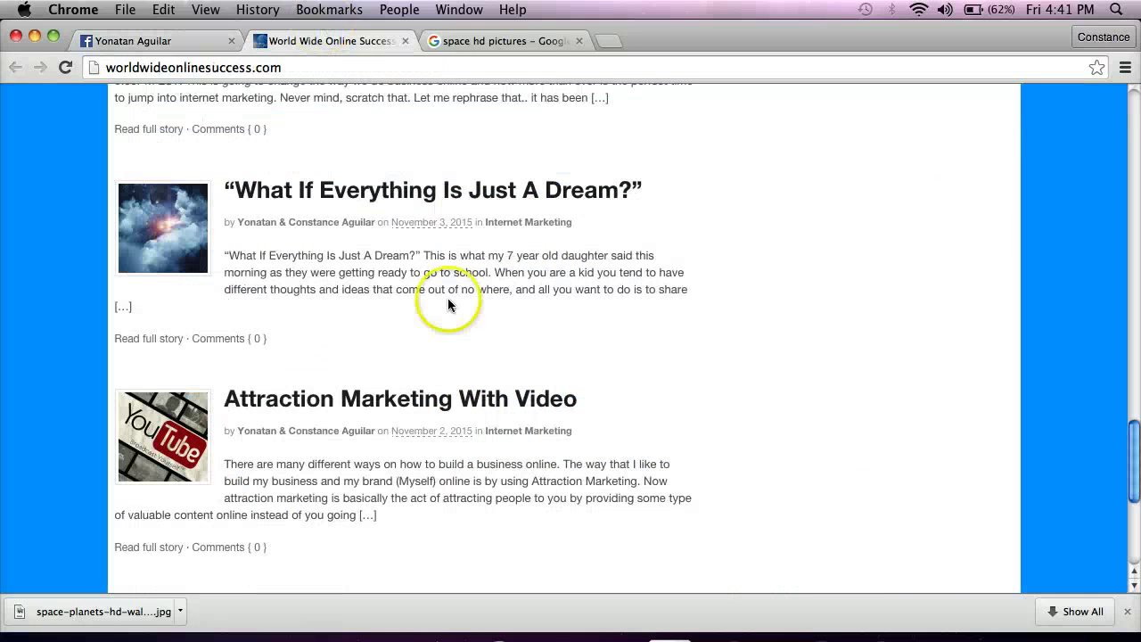
pyautogui.click(169, 41)
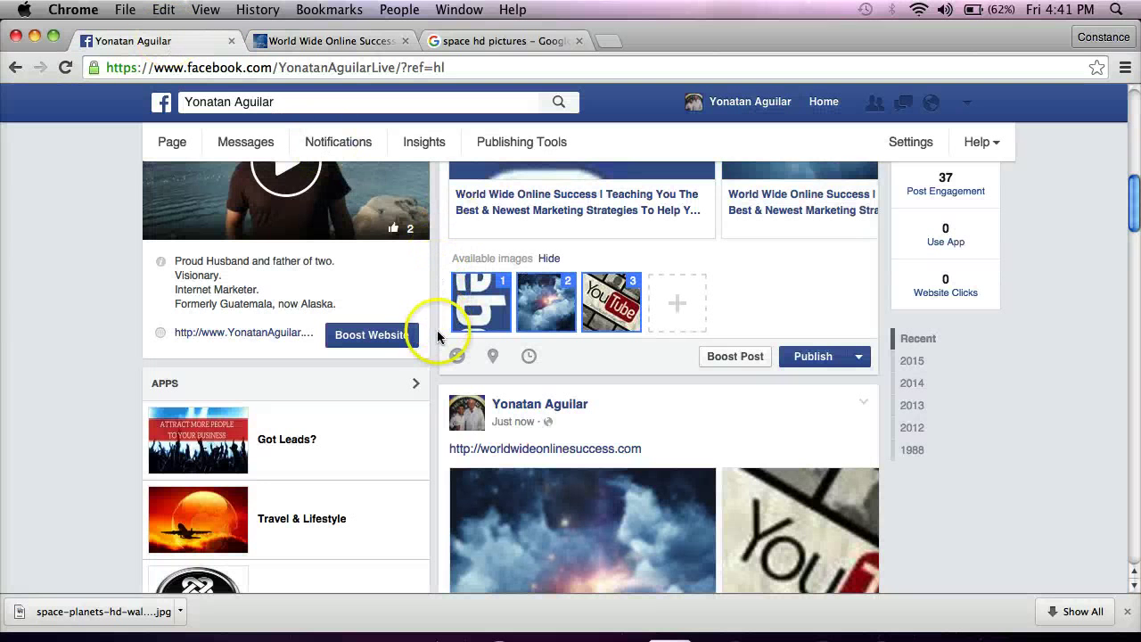
pyautogui.scroll(-3, 432, 334)
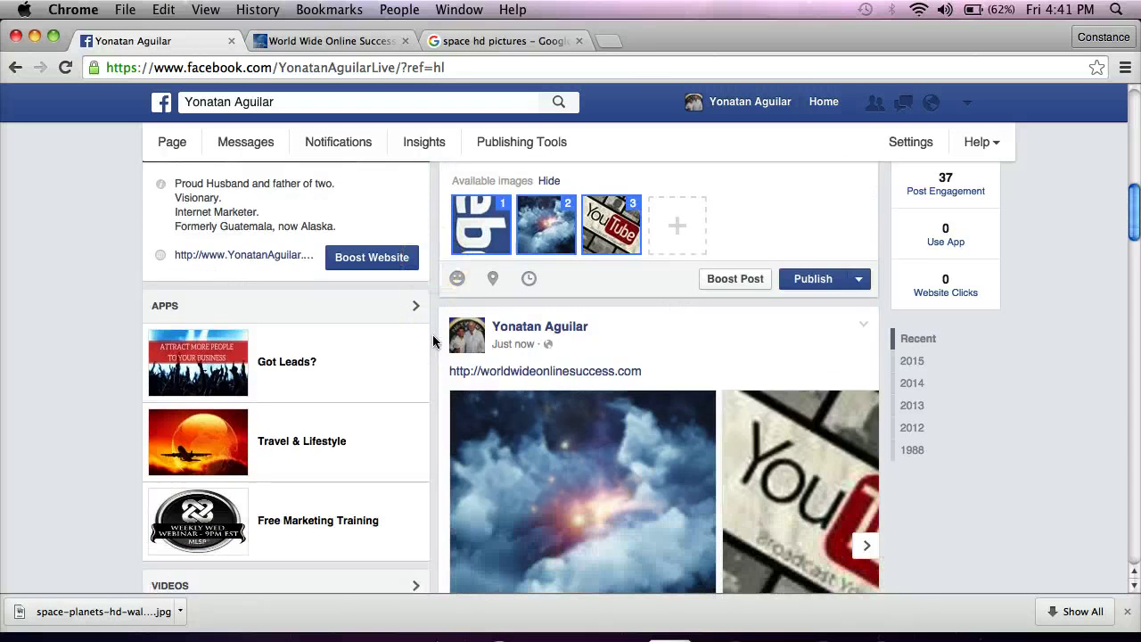
# Step: Upload the space planets JPG from the desktop to the new draft's link preview images
pyautogui.scroll(2, 433, 341)
pyautogui.scroll(2, 624, 355)
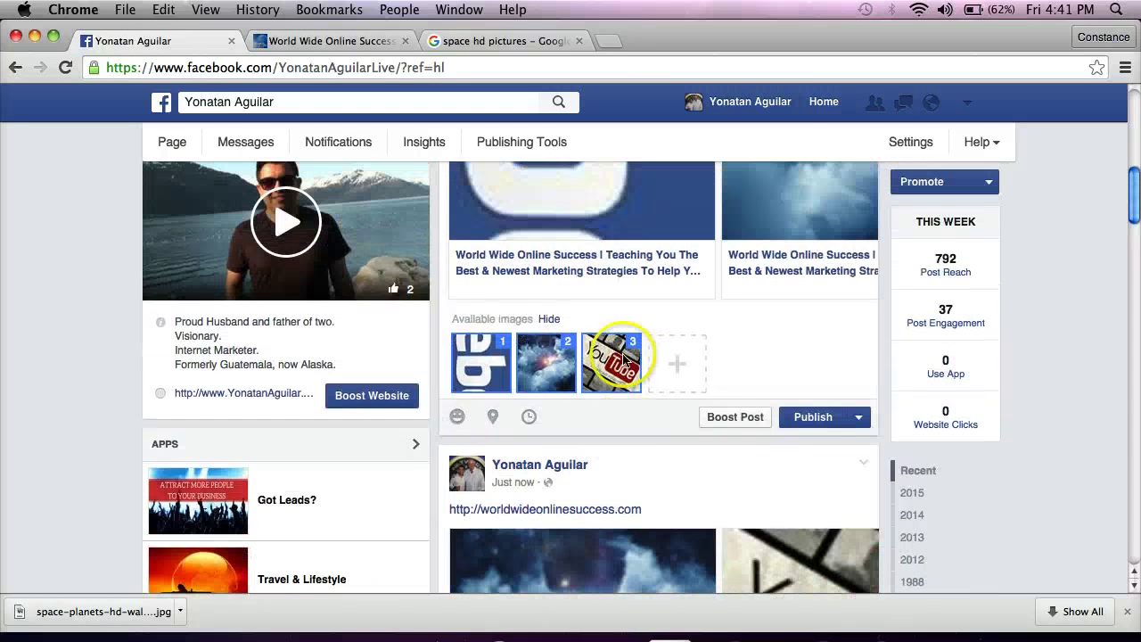
pyautogui.click(678, 365)
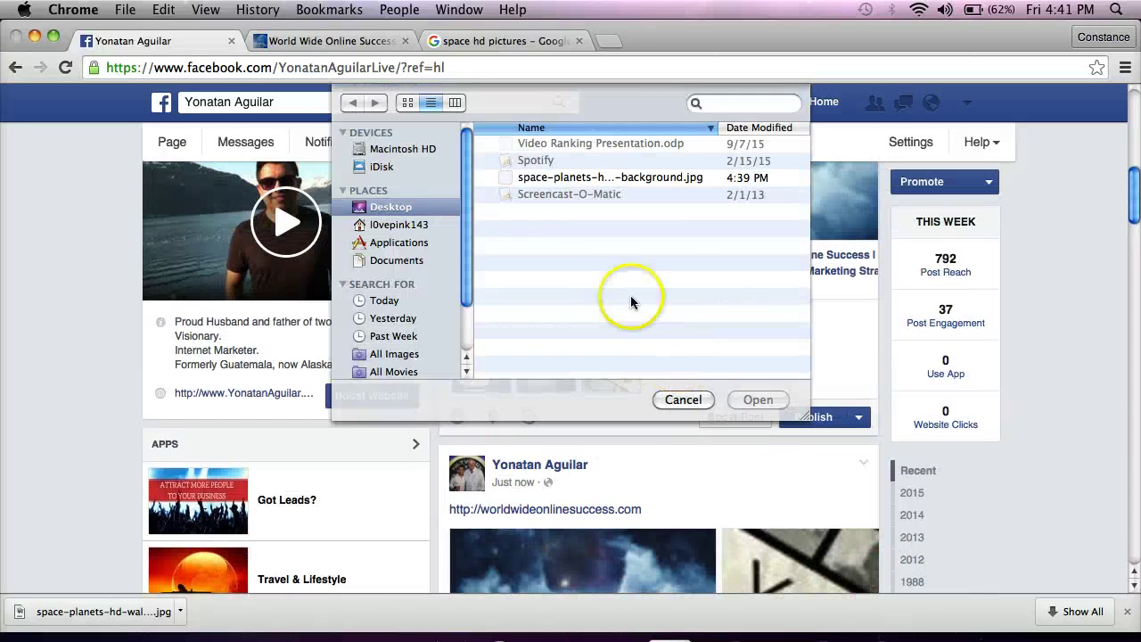
pyautogui.click(599, 179)
pyautogui.doubleClick(600, 178)
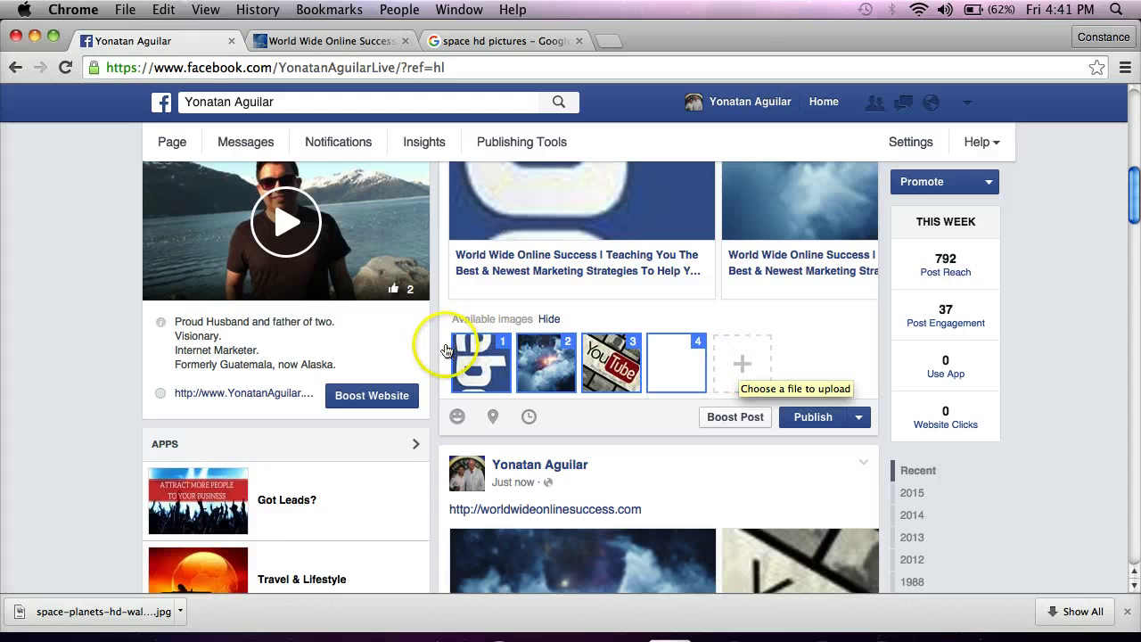
# Step: Remove the Facebook logo, cloud and YouTube cards from the link preview, keeping only the planet image
pyautogui.scroll(5, 701, 312)
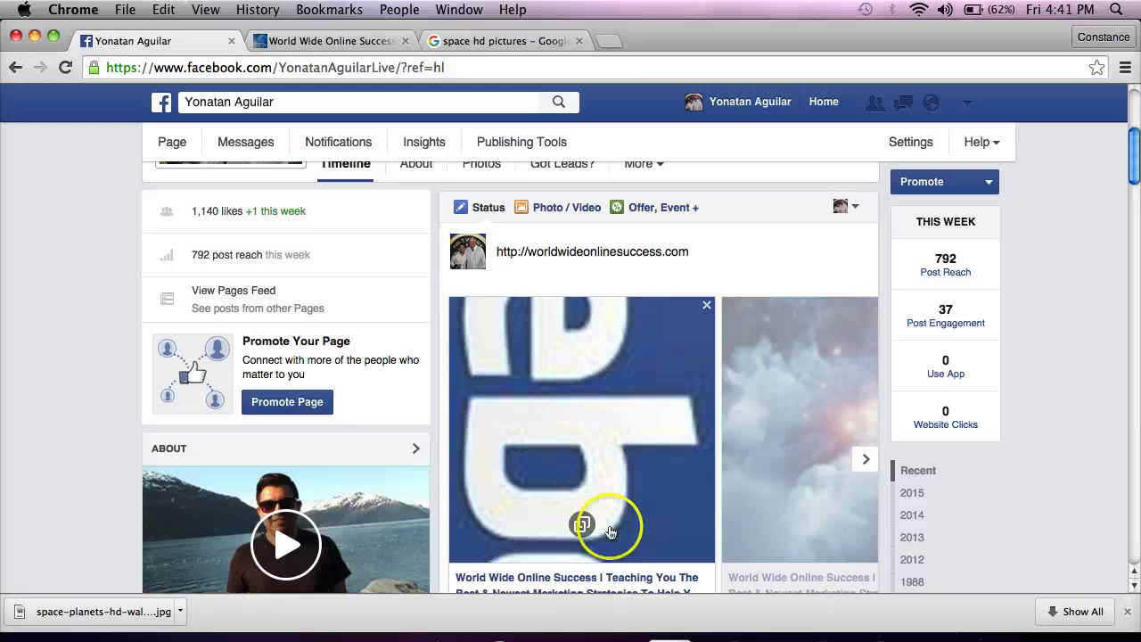
pyautogui.click(706, 305)
pyautogui.click(707, 307)
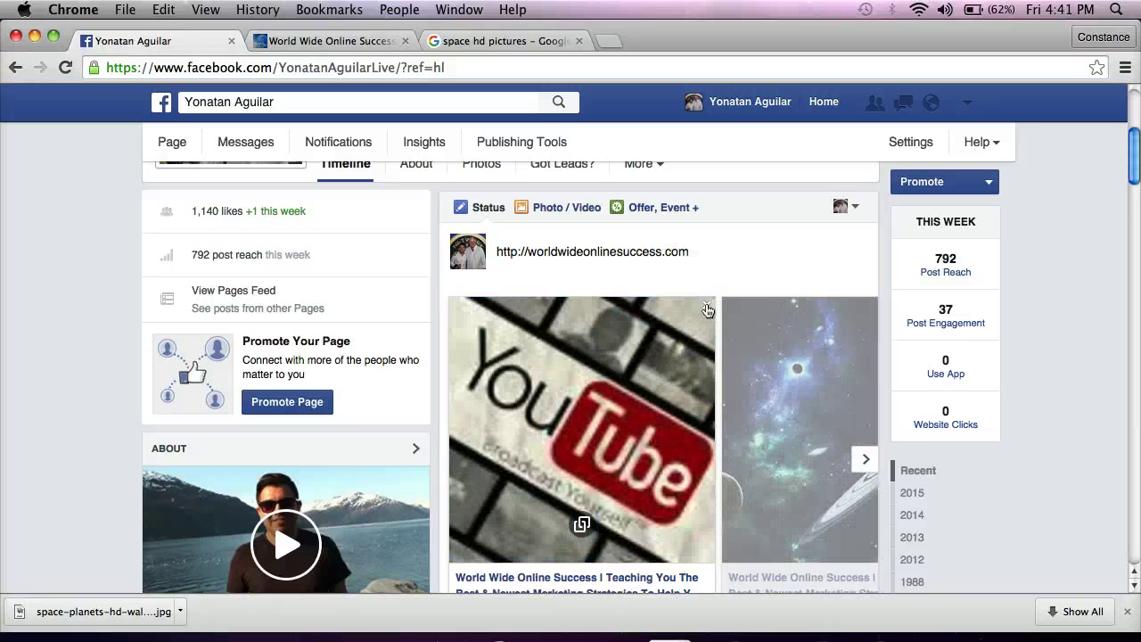
pyautogui.click(706, 308)
pyautogui.scroll(-1, 705, 259)
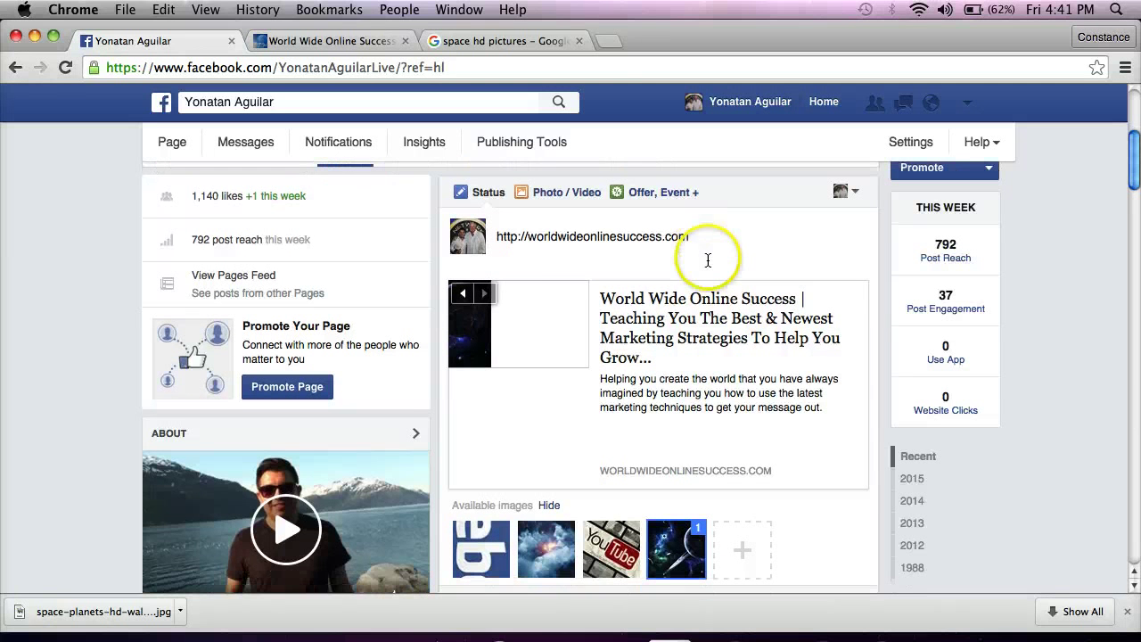
# Step: Replace the link address in the draft's text with "Testing.." and publish the post with the planet image
pyautogui.doubleClick(621, 234)
pyautogui.press('super+a')
pyautogui.press('BackSpace')
pyautogui.write('T')
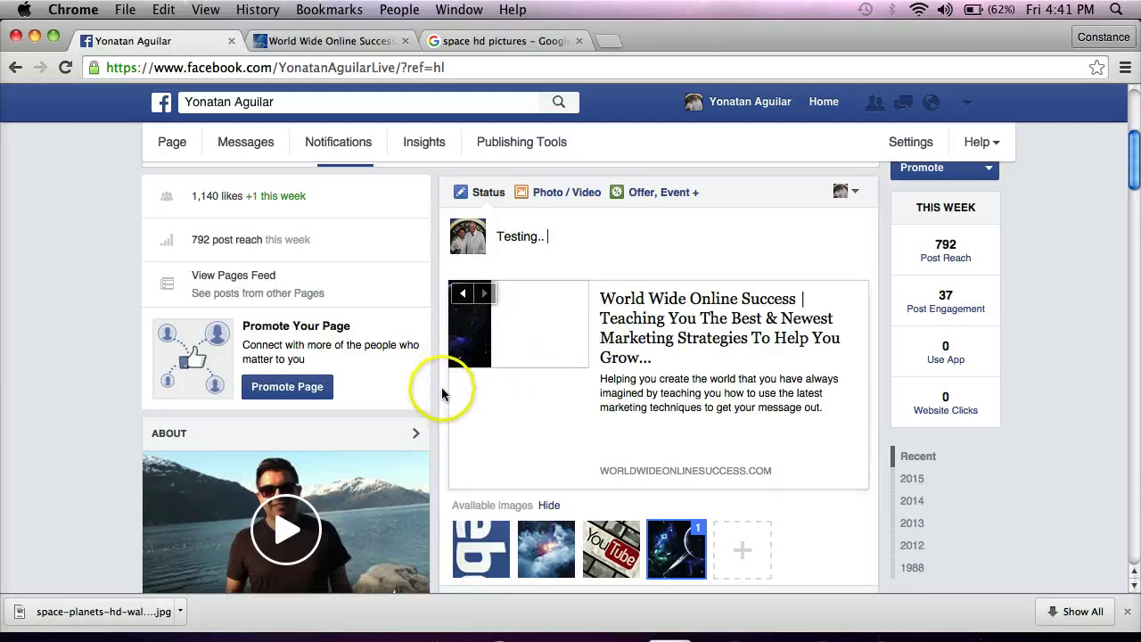
pyautogui.scroll(-3, 481, 429)
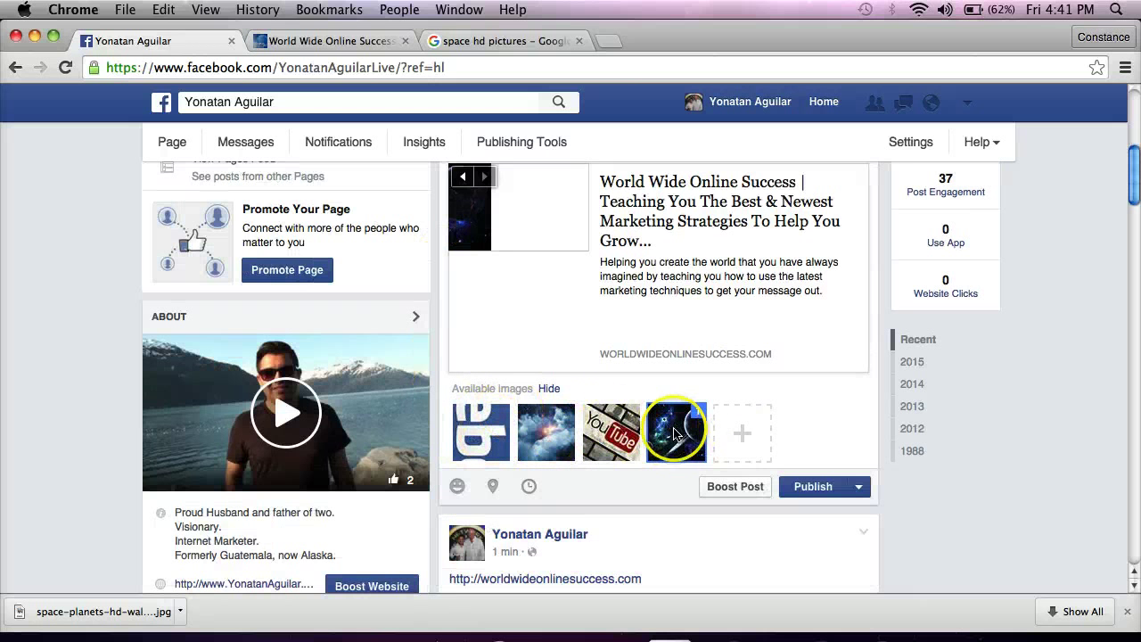
pyautogui.scroll(1, 490, 515)
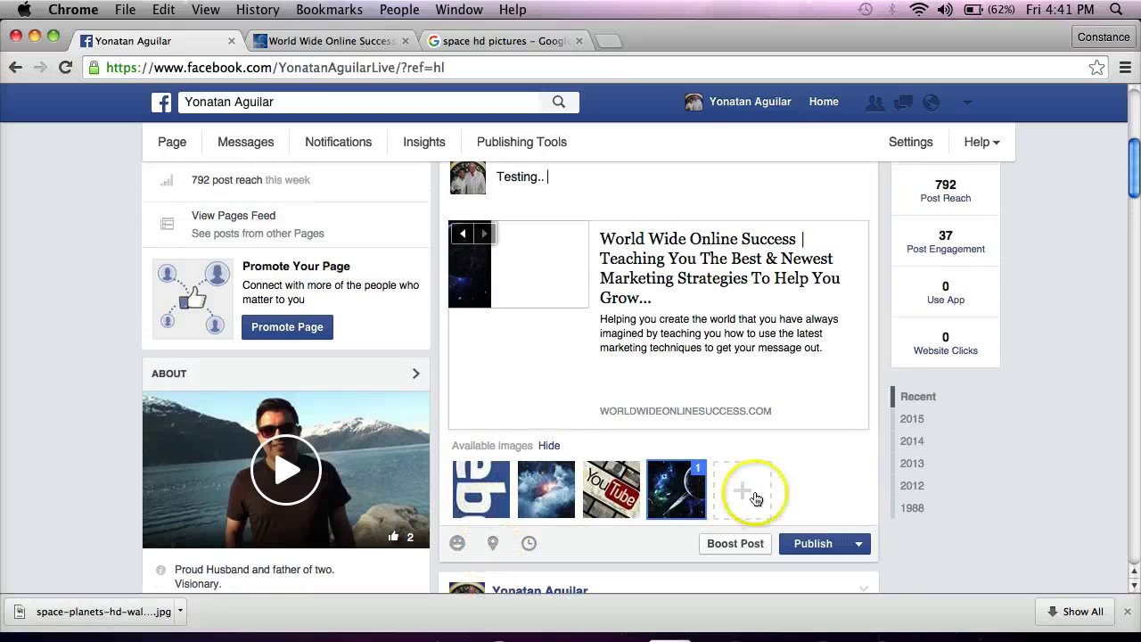
pyautogui.click(819, 543)
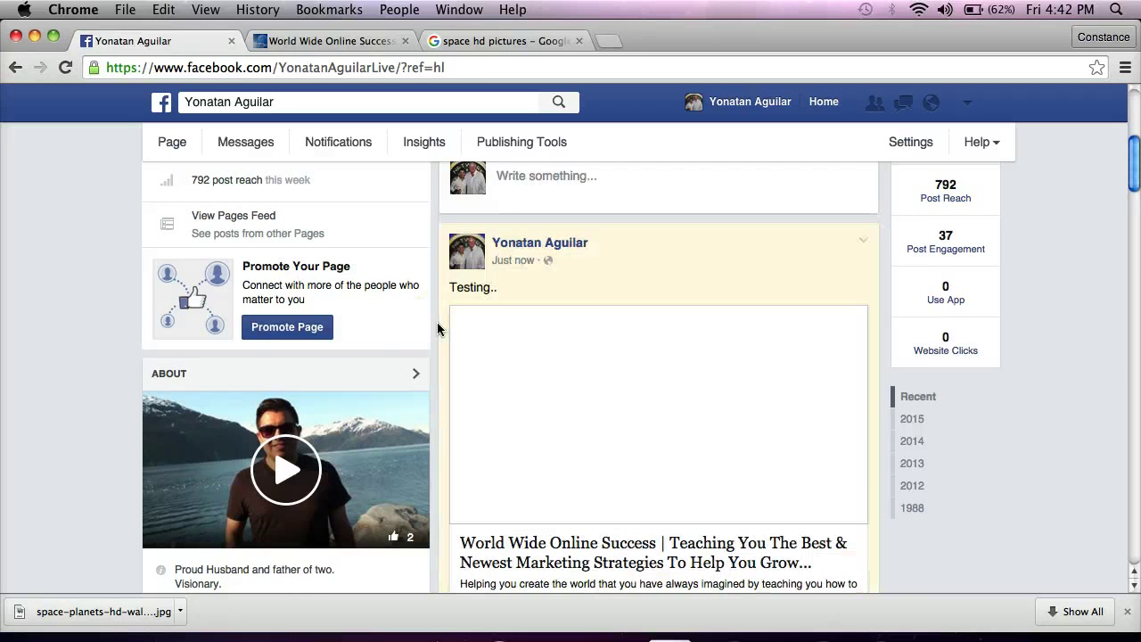
# Step: Examine the published post's "Testing.." text, single planet image, link title and description
pyautogui.scroll(1, 438, 326)
pyautogui.scroll(-4, 437, 326)
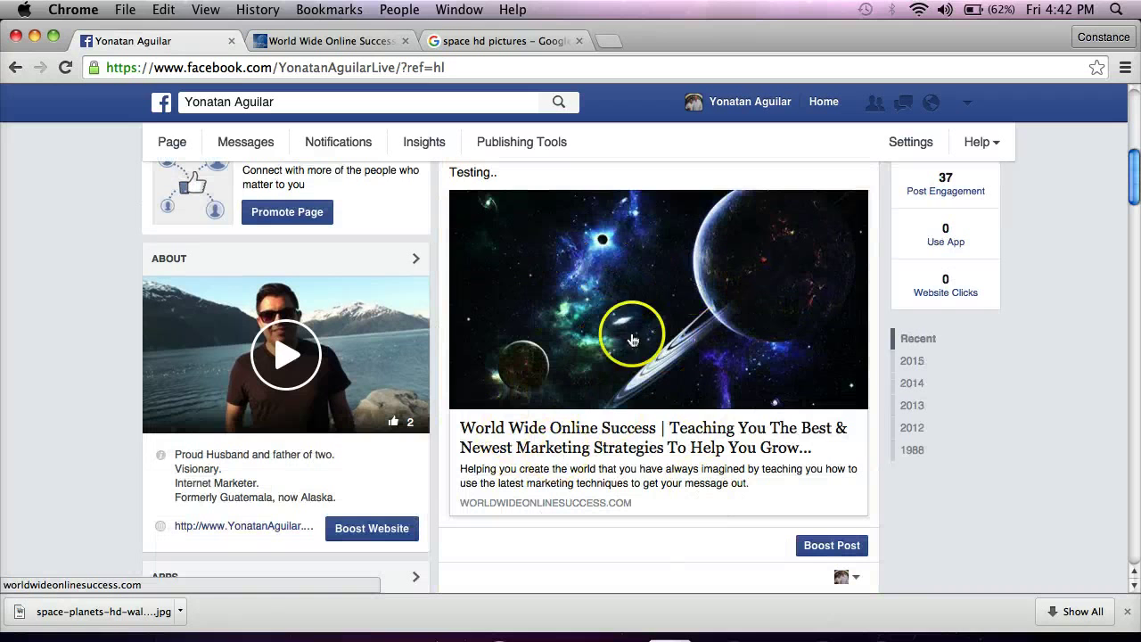
pyautogui.scroll(3, 664, 318)
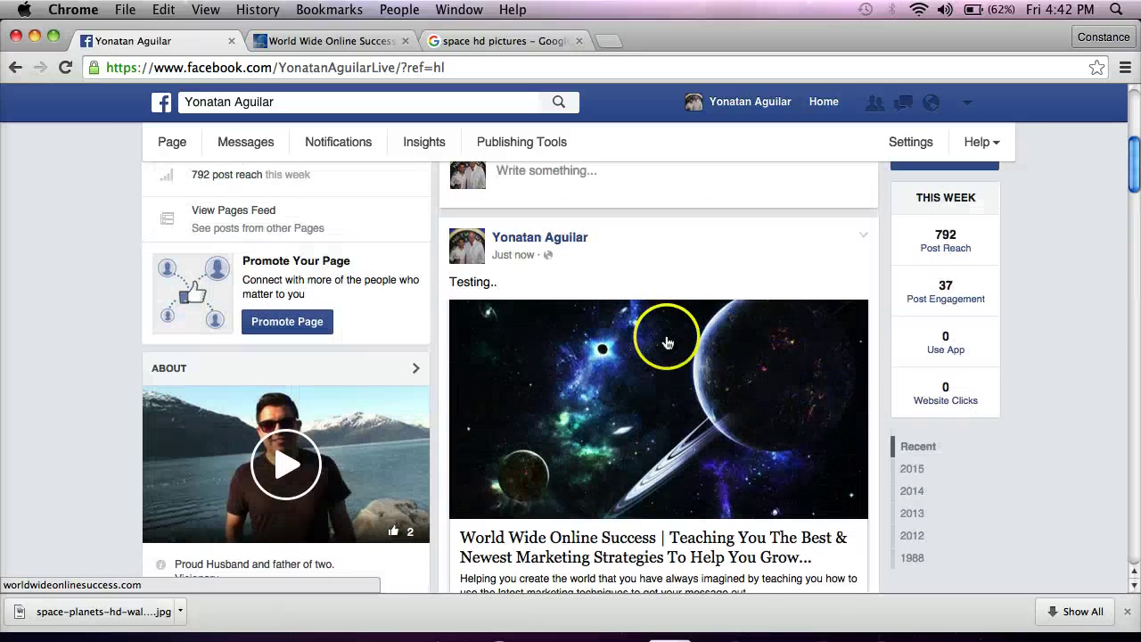
pyautogui.scroll(-3, 677, 380)
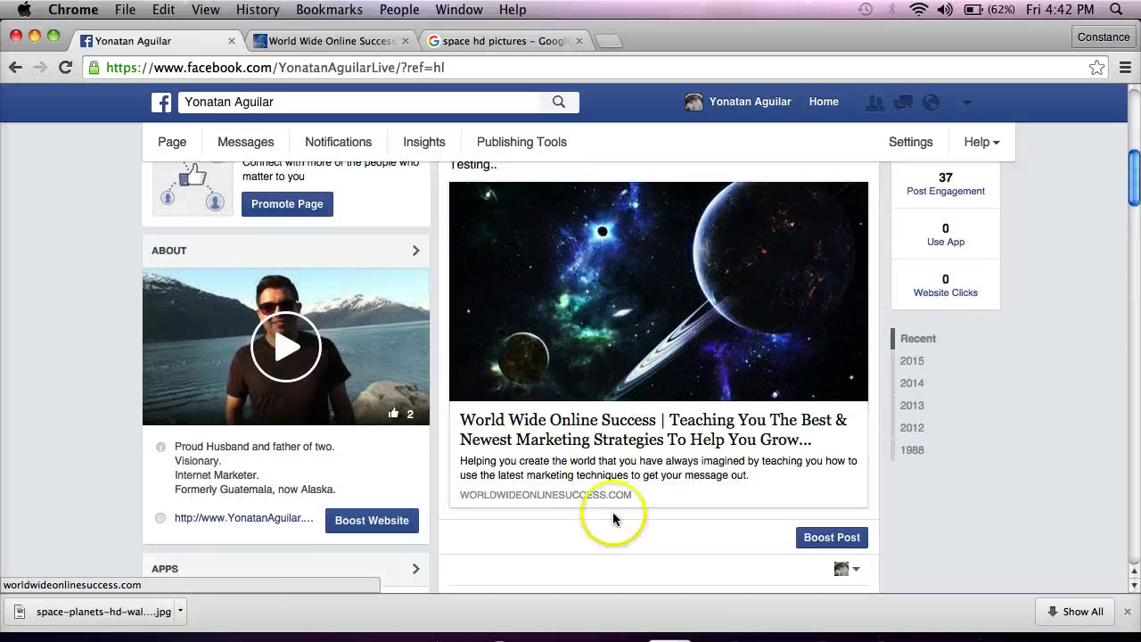
pyautogui.scroll(-1, 632, 407)
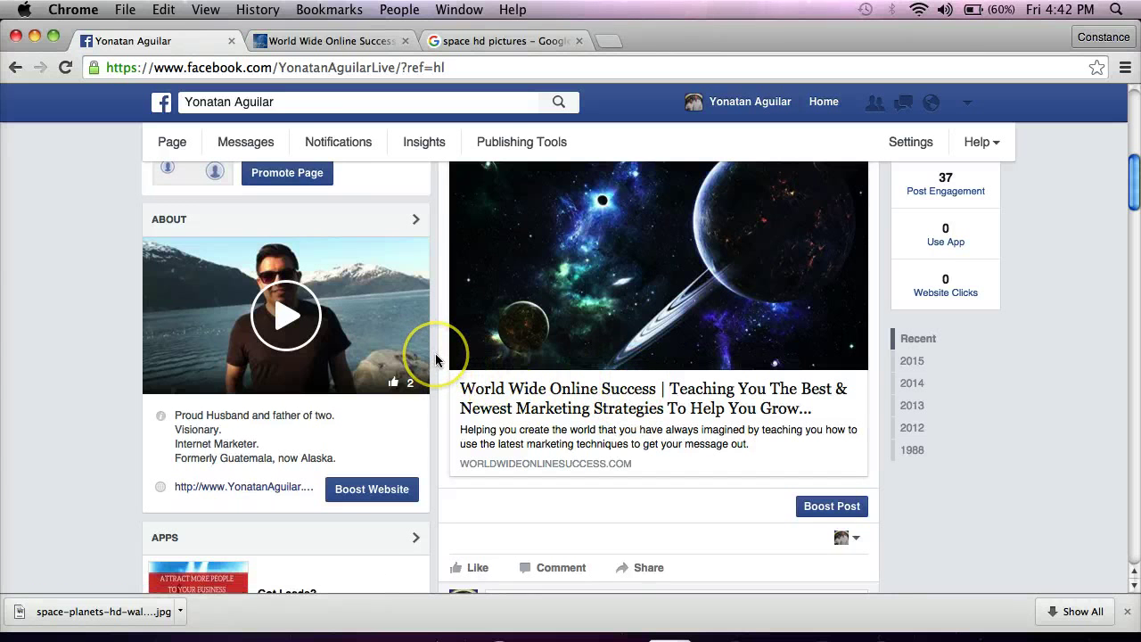
pyautogui.scroll(3, 435, 353)
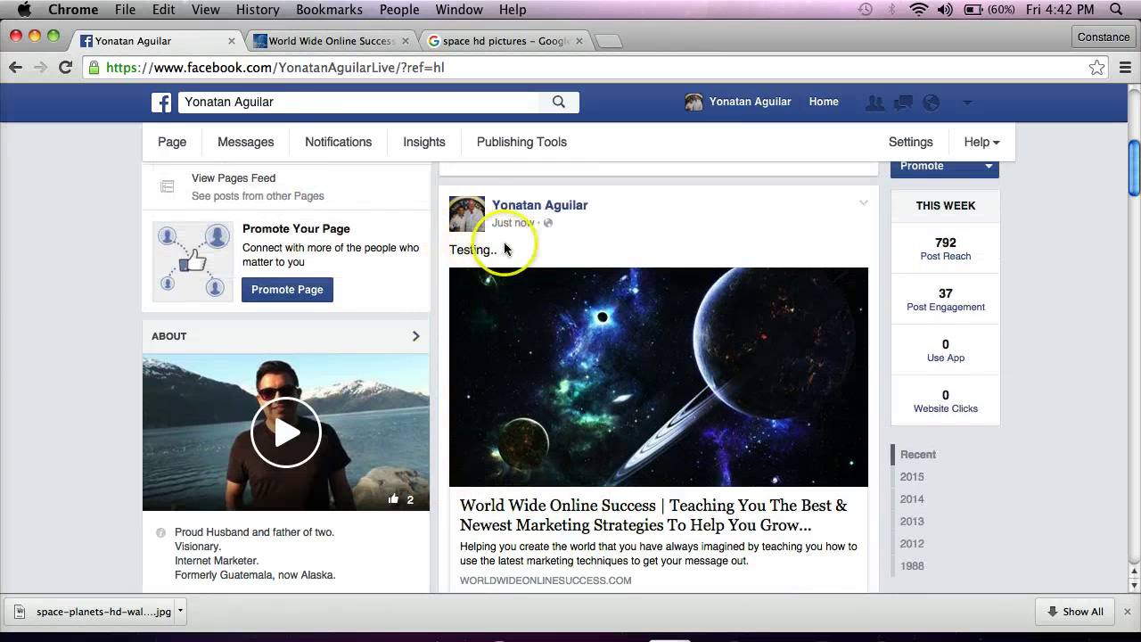
pyautogui.tripleClick(504, 245)
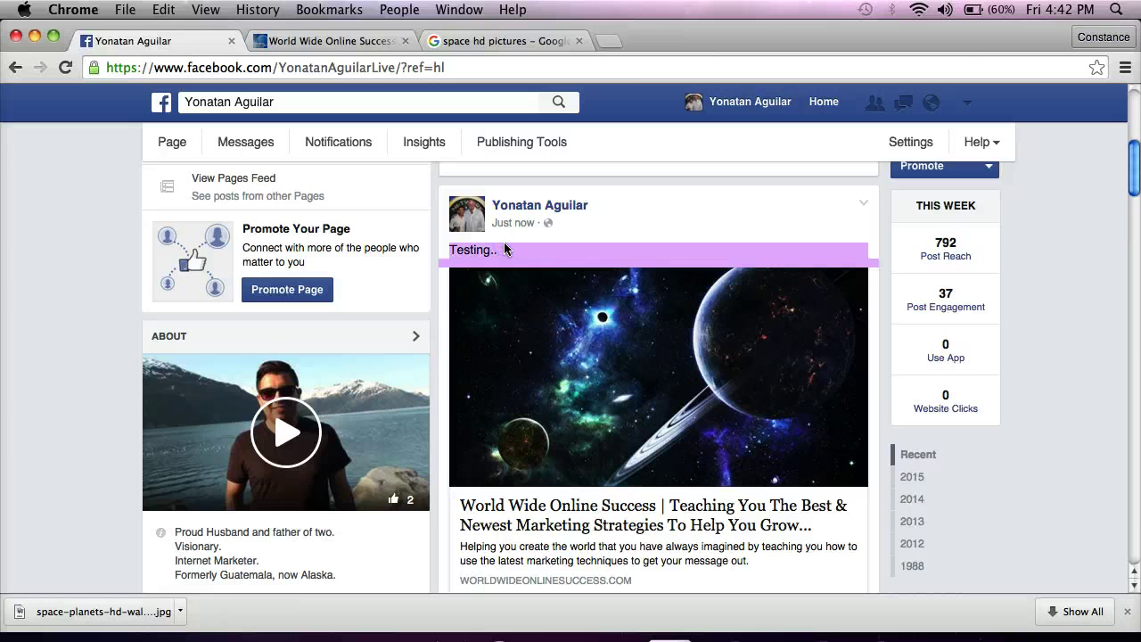
pyautogui.click(457, 242)
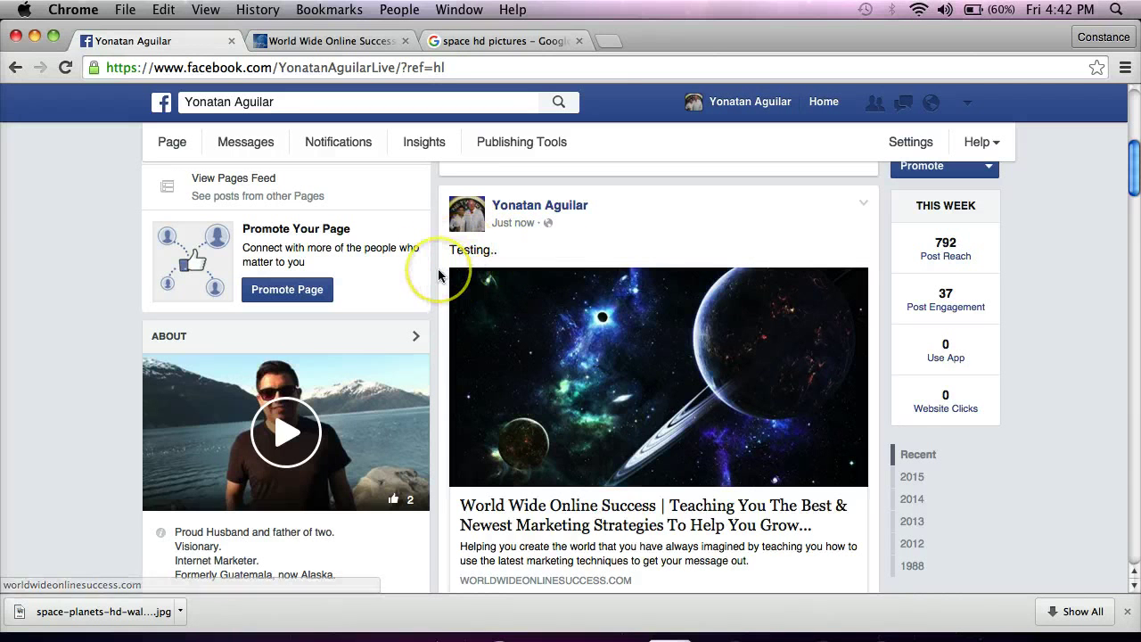
pyautogui.scroll(-2, 438, 273)
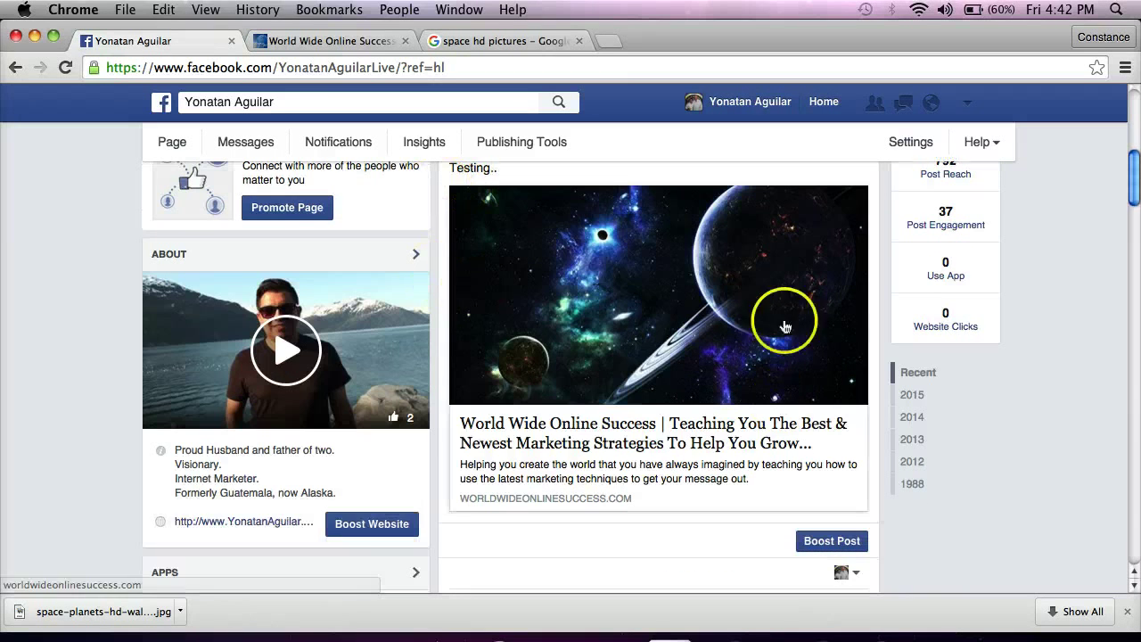
# Step: Open the website through the published post's planet image and look over its home page
pyautogui.click(679, 289)
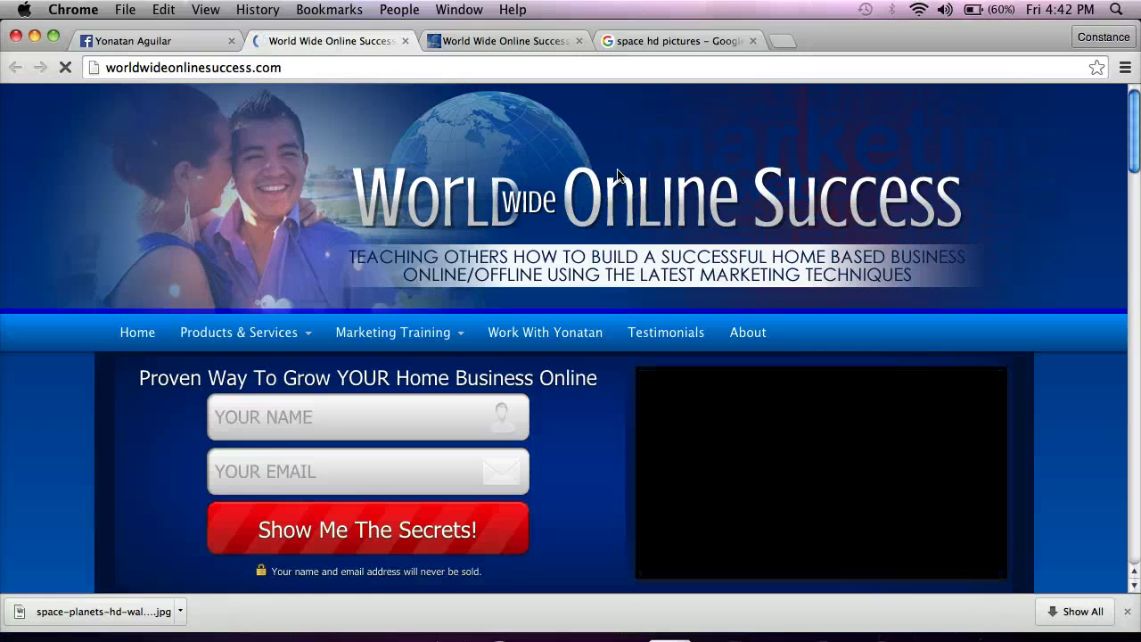
pyautogui.scroll(-1, 618, 174)
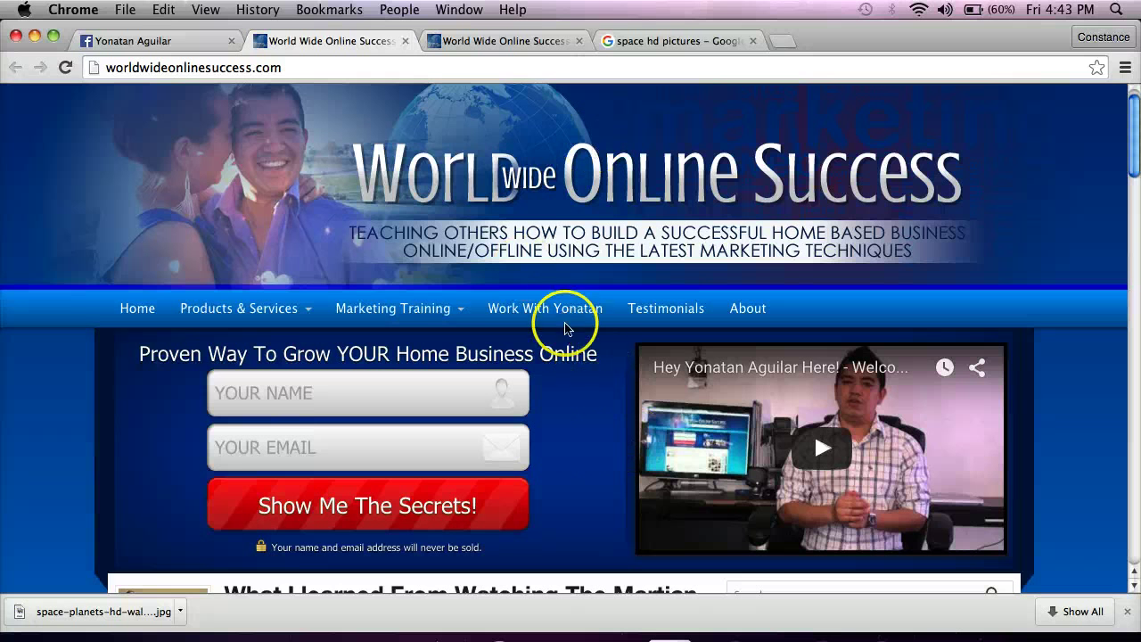
pyautogui.moveTo(371, 300)
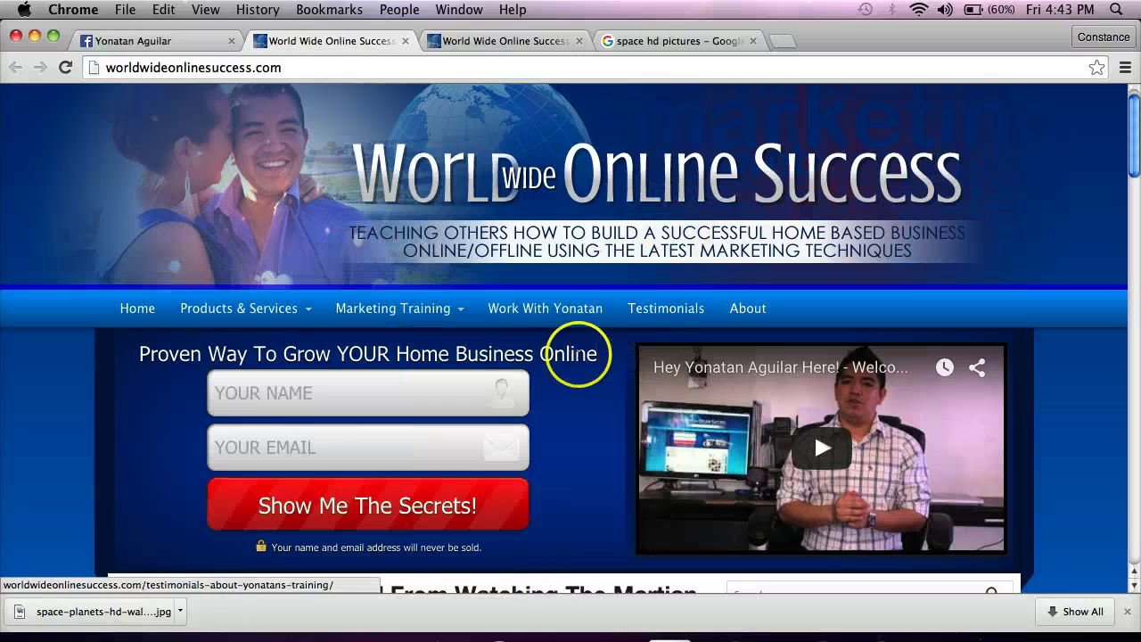
pyautogui.scroll(-10, 605, 342)
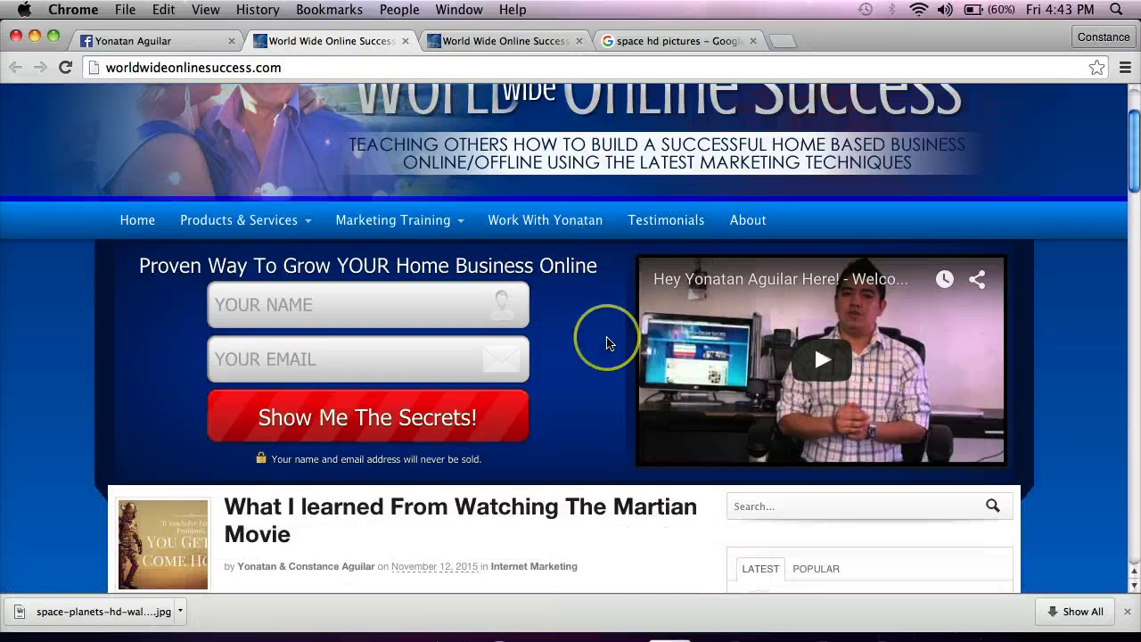
pyautogui.scroll(10, 606, 341)
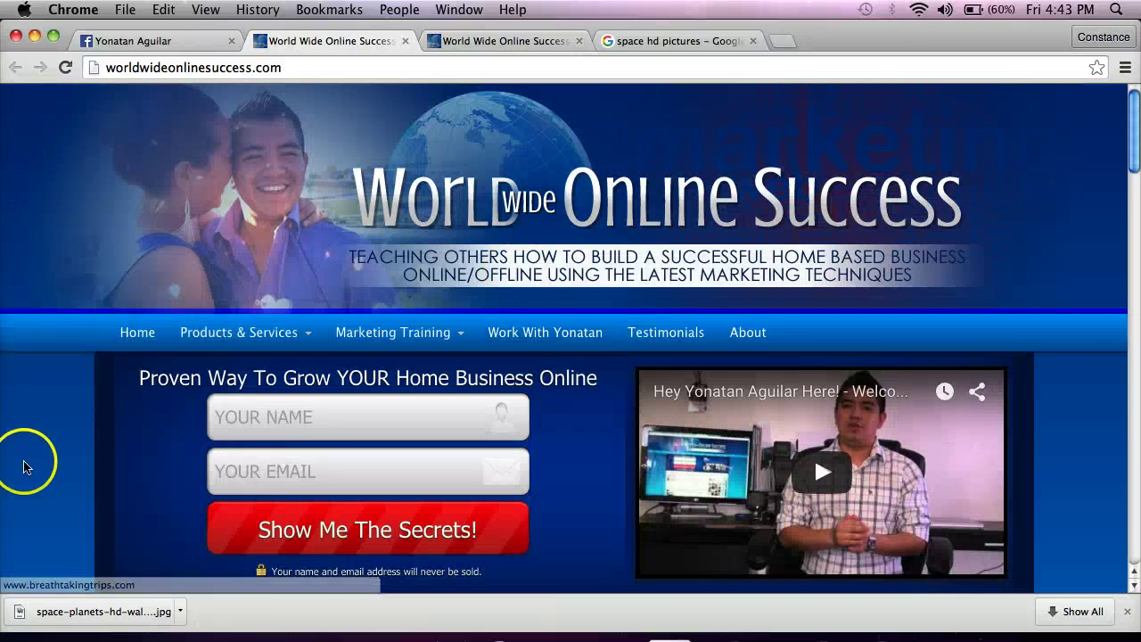